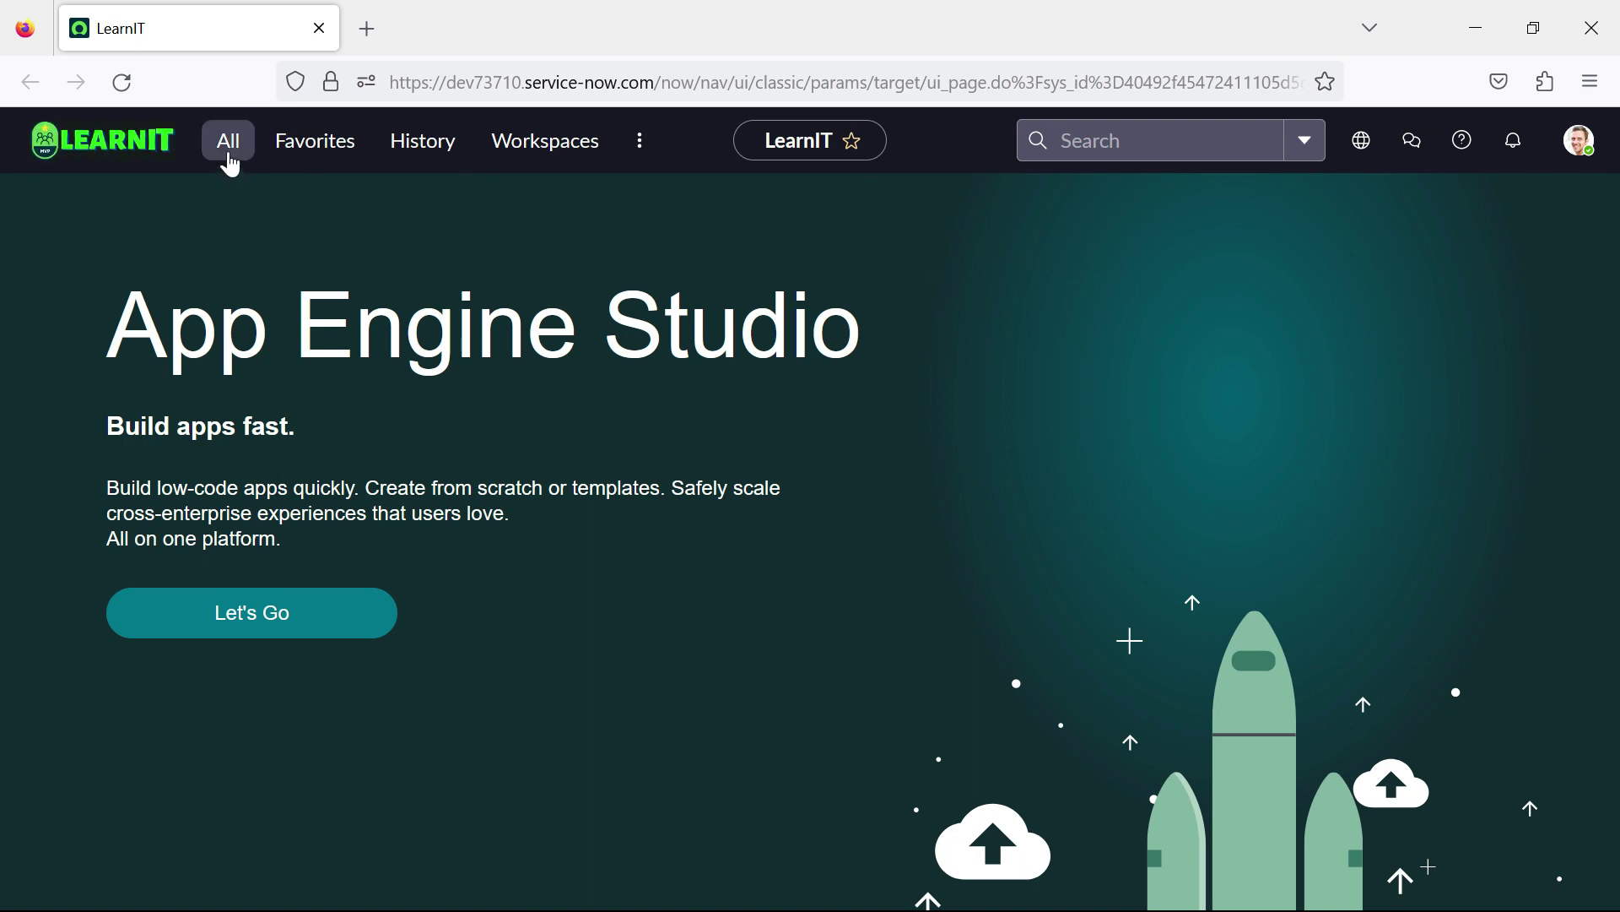
Filter the navigator for 'plugins', open System Definition > Plugins, and browse the 711 store applications
{"action": "left_click", "coordinate": [229, 161]}
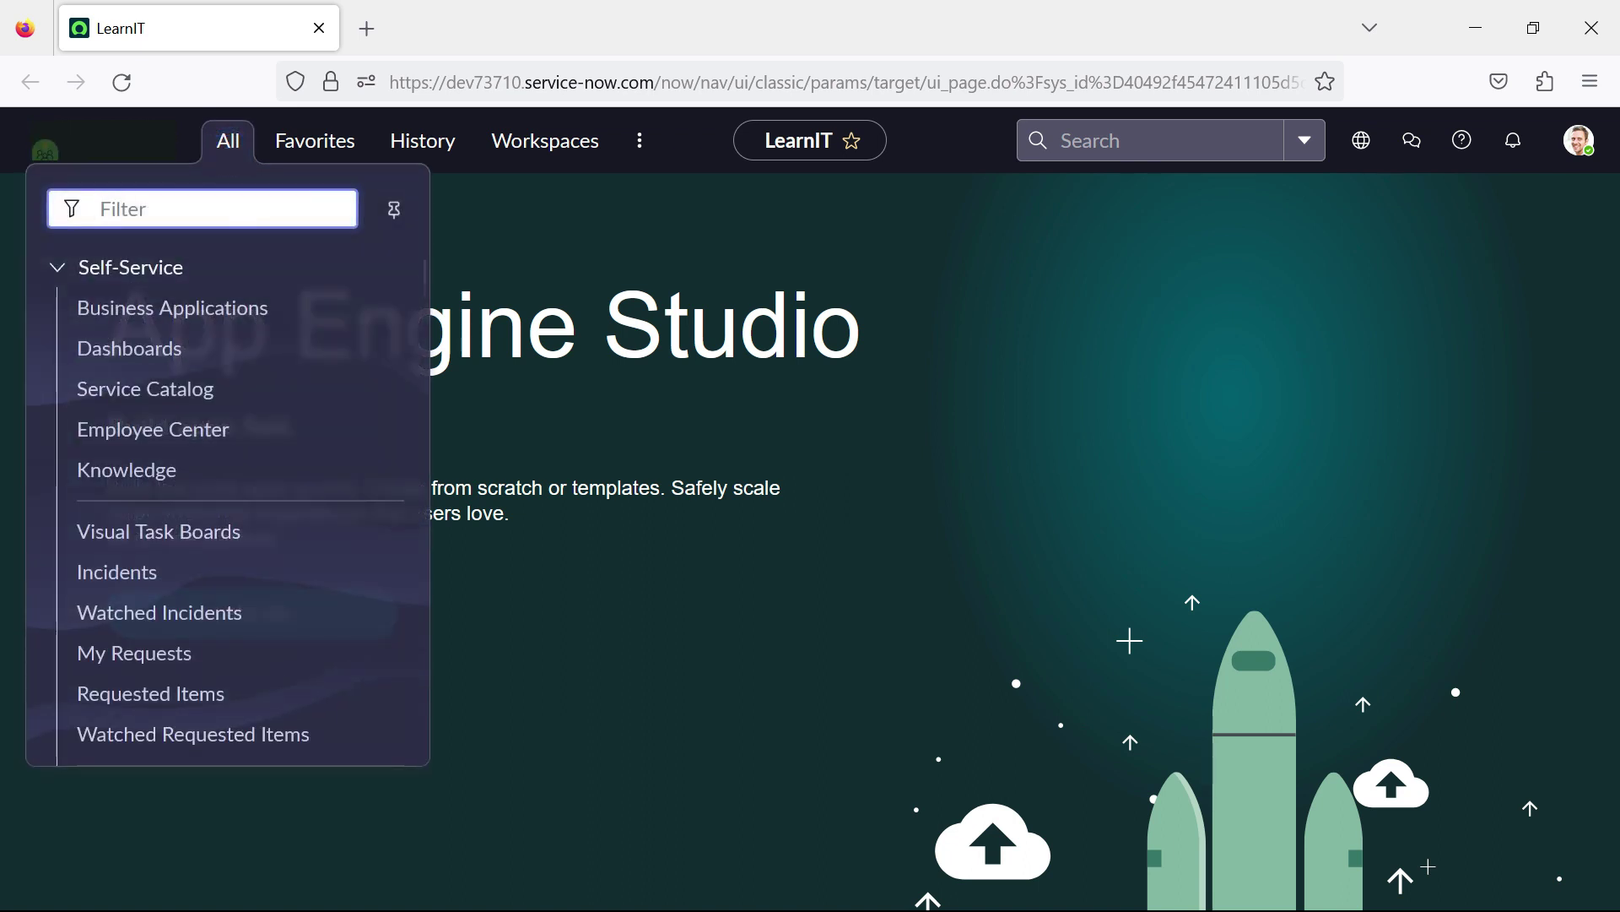
{"action": "type", "text": "plugins"}
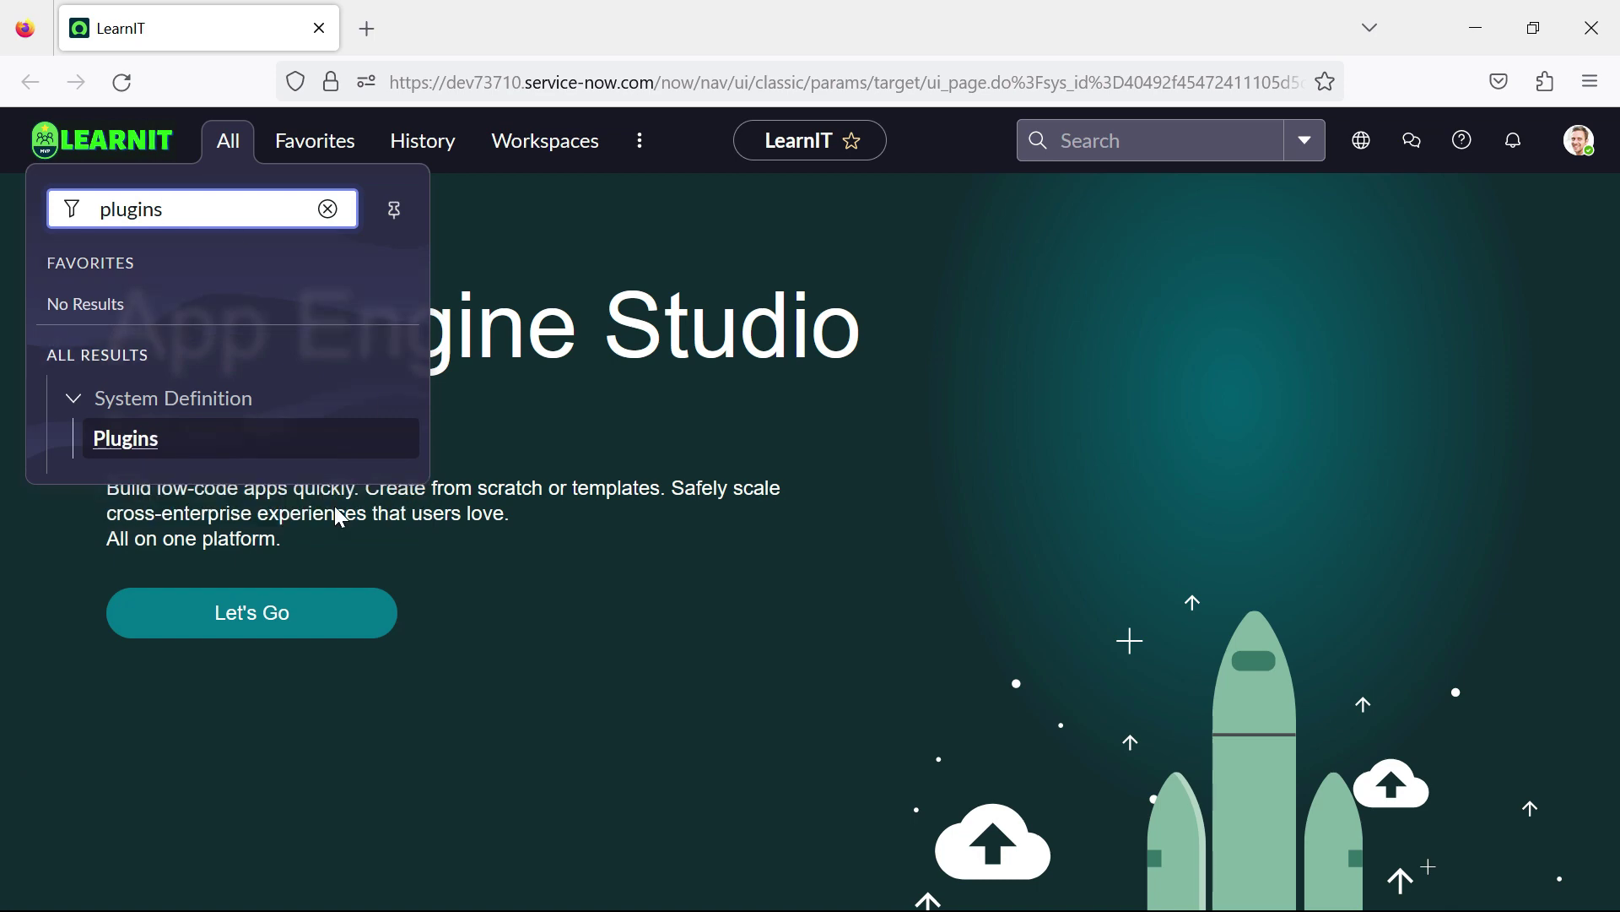
{"action": "left_click", "coordinate": [139, 448]}
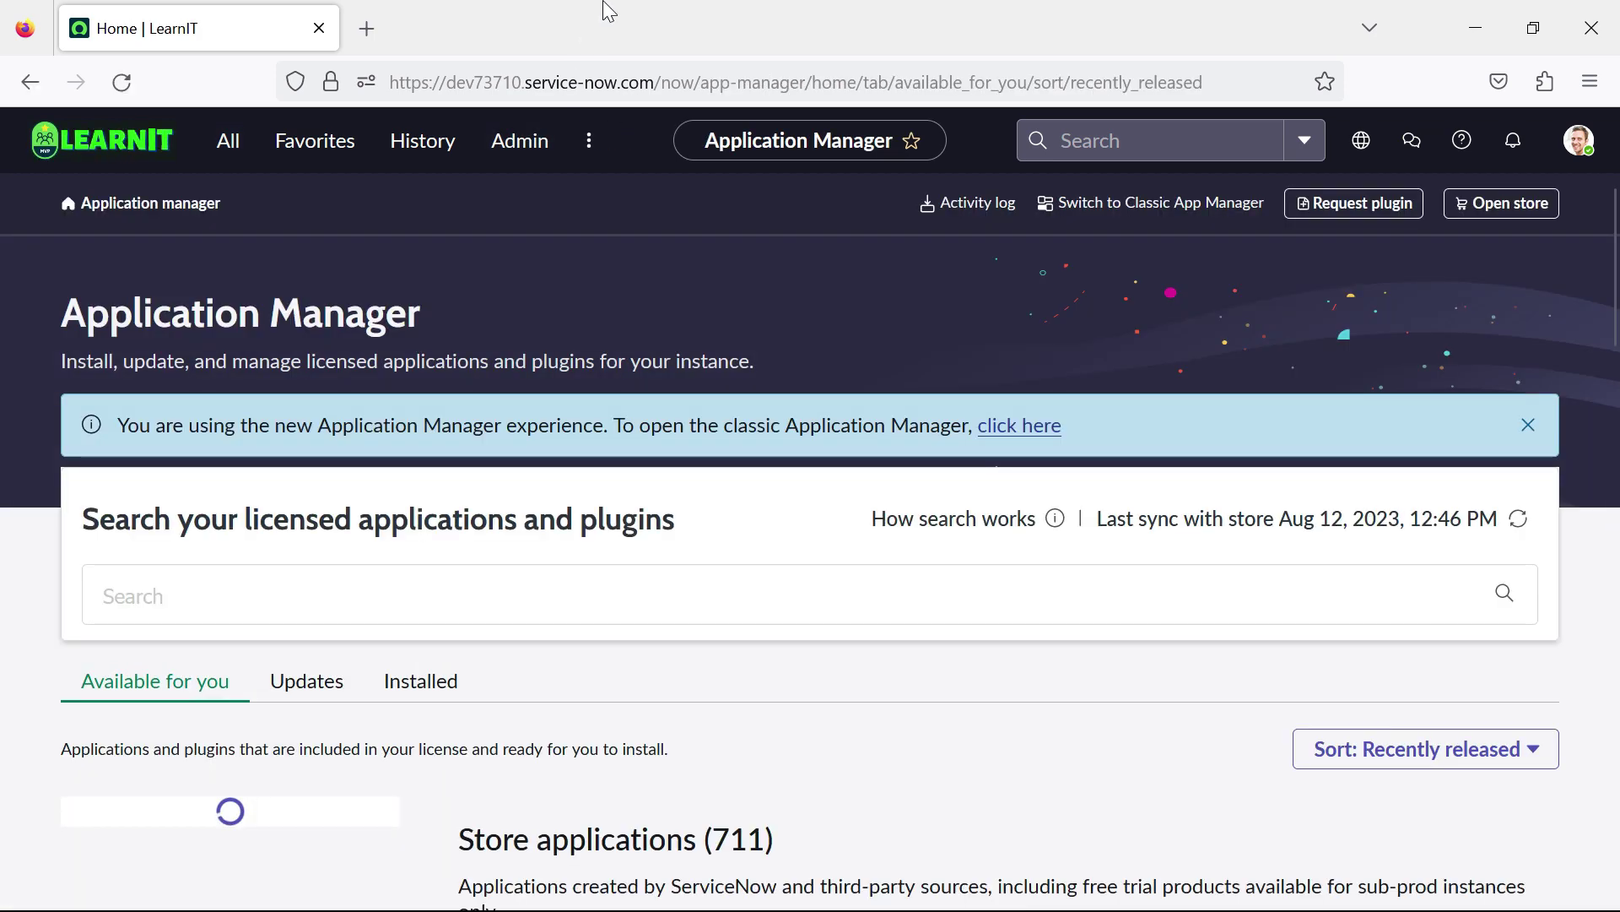
{"action": "scroll", "coordinate": [701, 307], "scroll_direction": "down", "scroll_amount": 2}
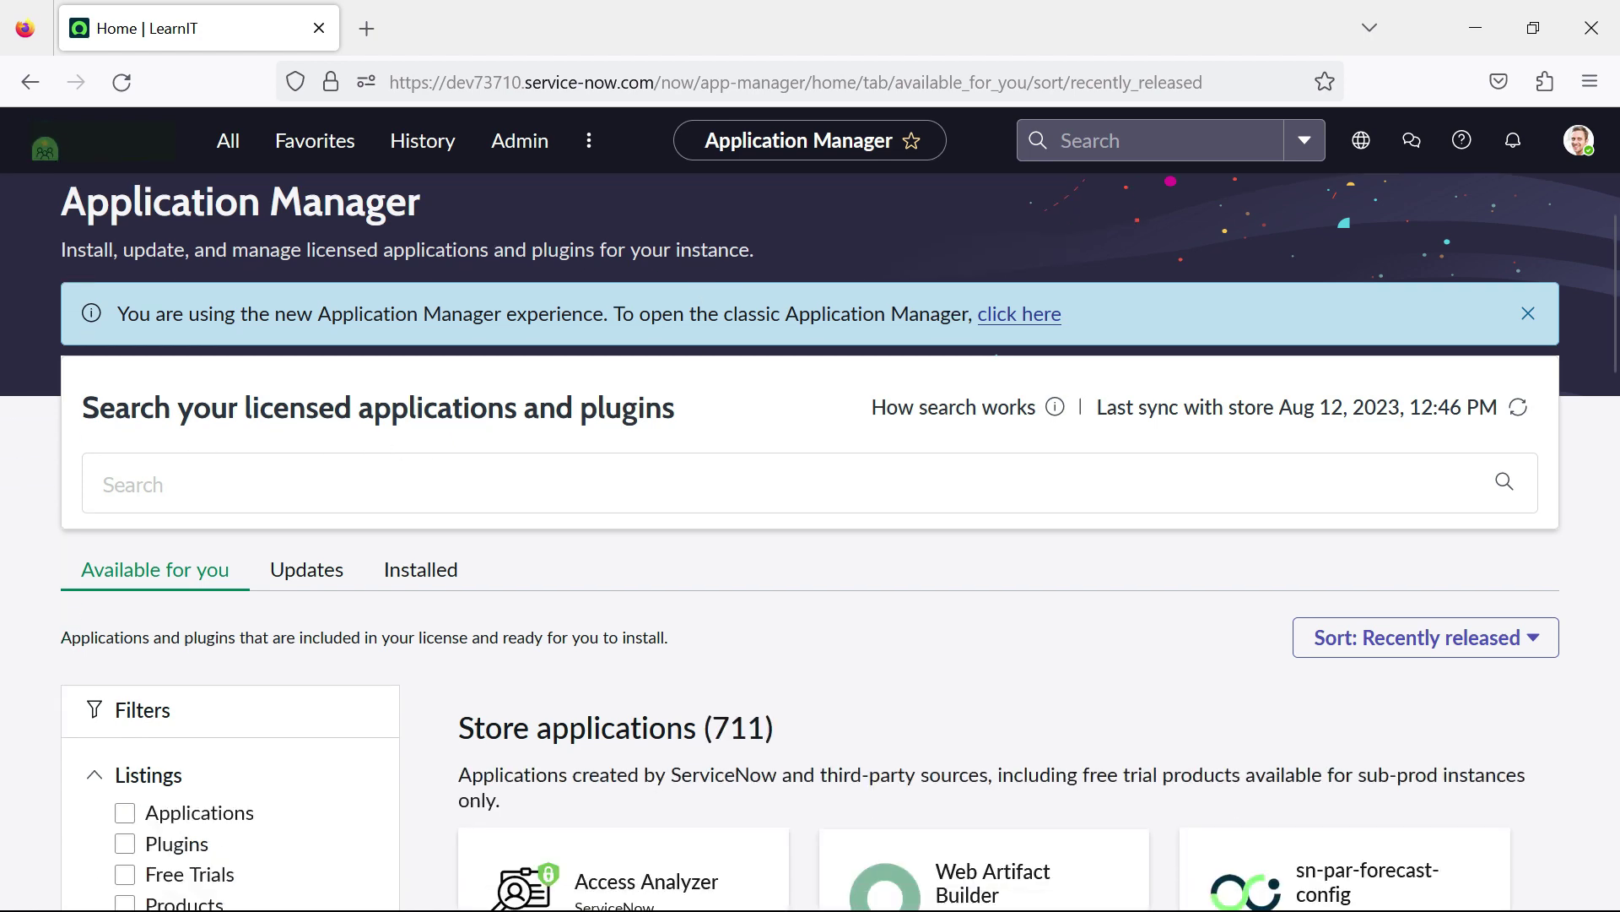
{"action": "scroll", "coordinate": [445, 432], "scroll_direction": "down", "scroll_amount": 4}
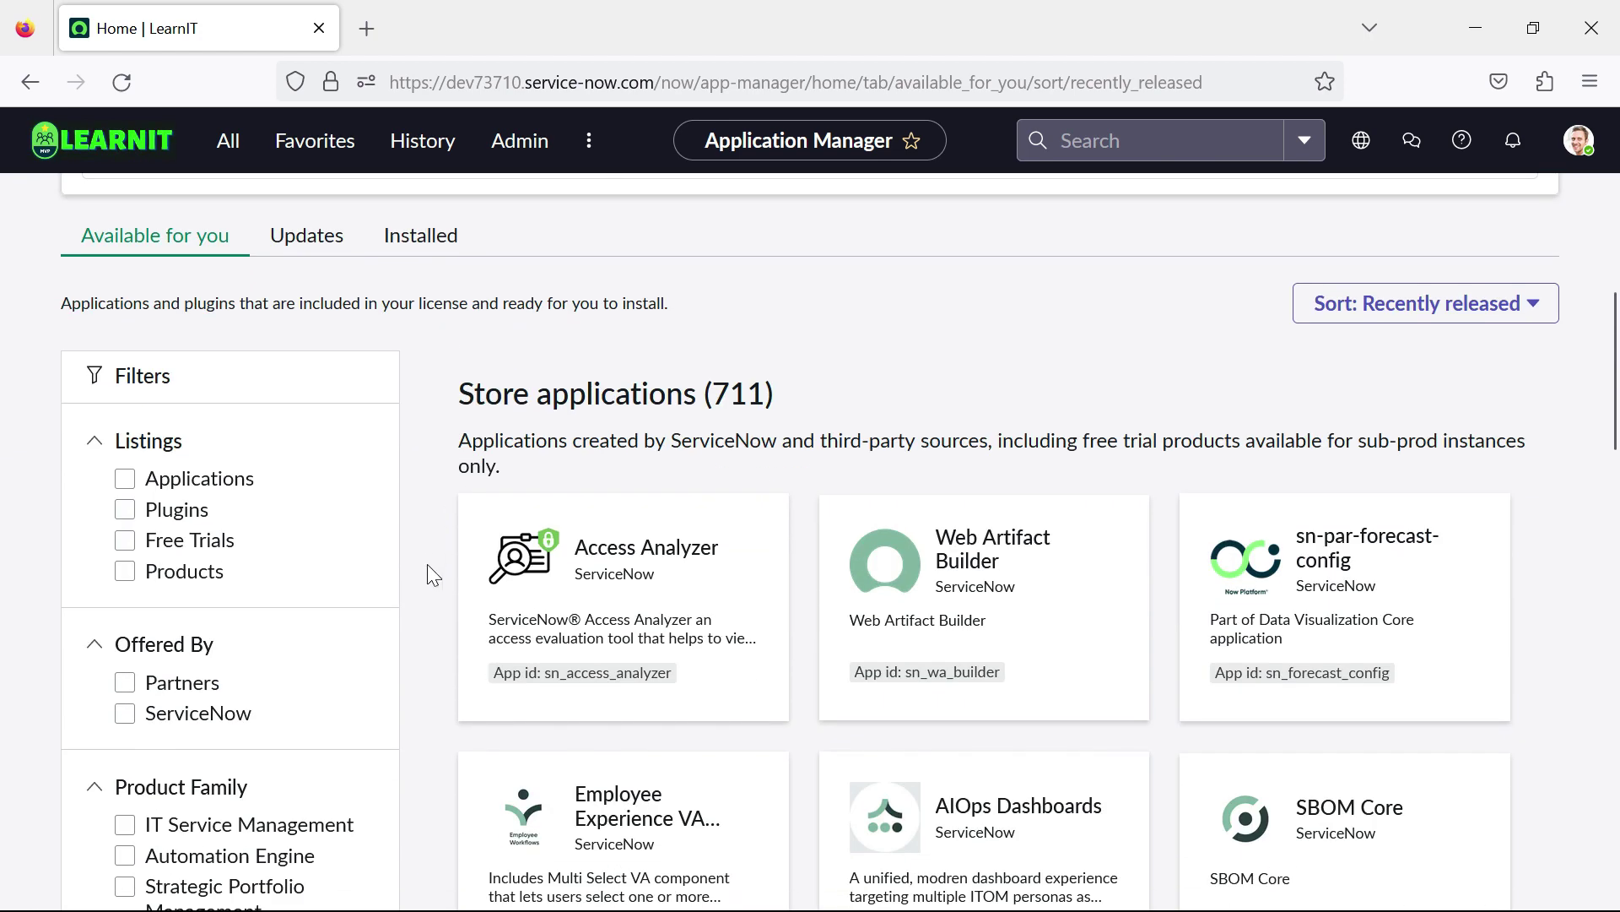
{"action": "scroll", "coordinate": [427, 564], "scroll_direction": "down", "scroll_amount": 8}
{"action": "scroll", "coordinate": [647, 575], "scroll_direction": "up", "scroll_amount": 10}
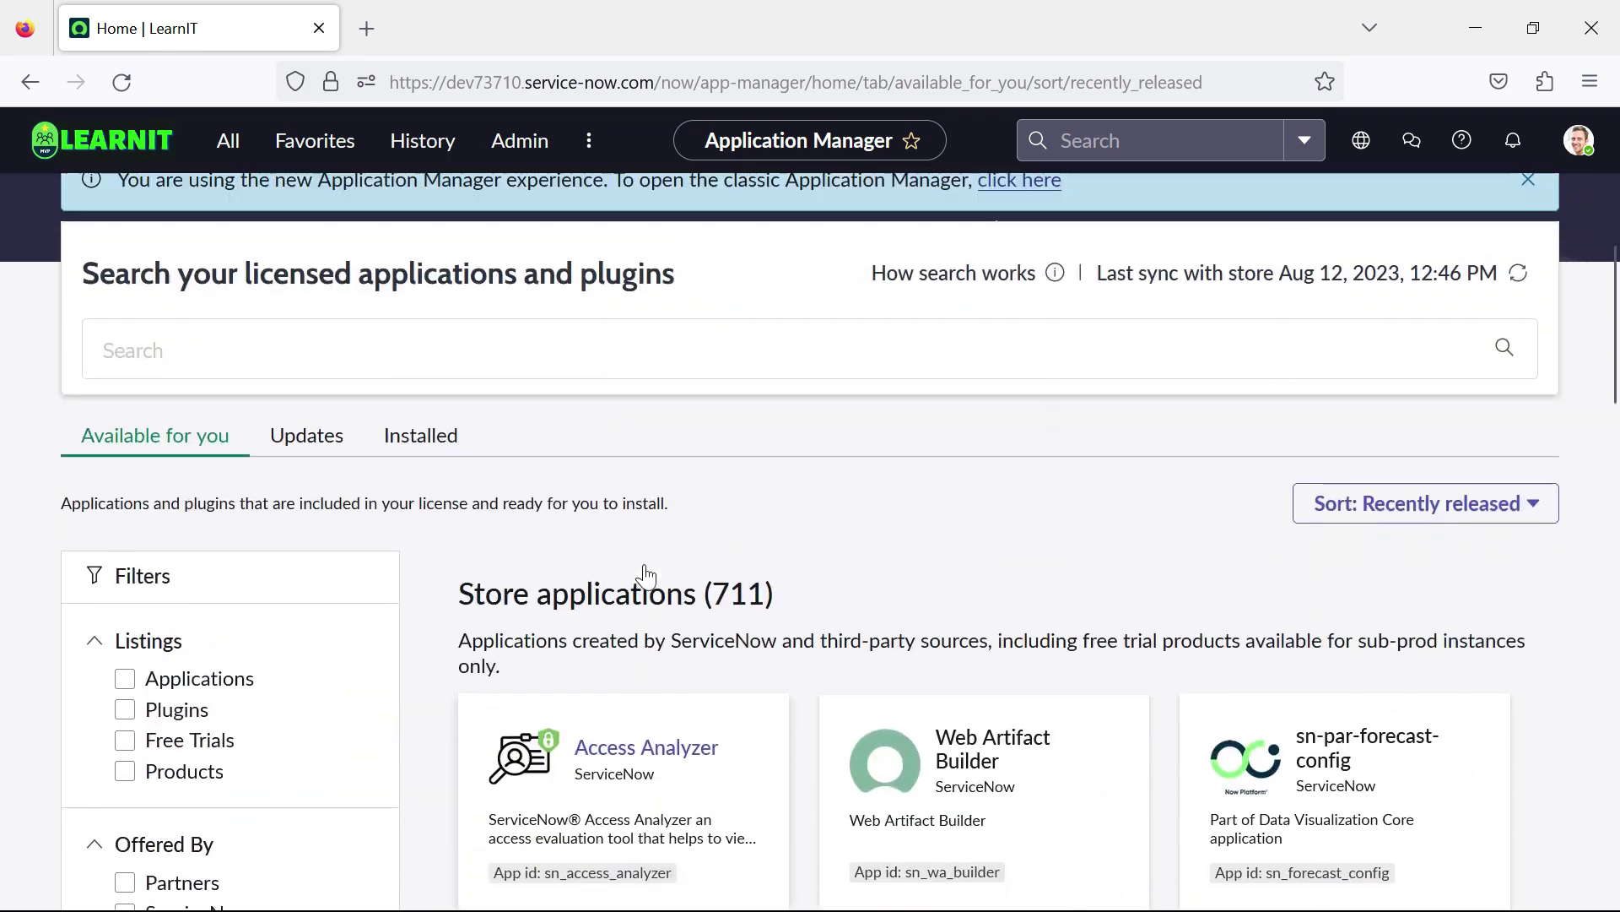
{"action": "scroll", "coordinate": [178, 527], "scroll_direction": "down", "scroll_amount": 5}
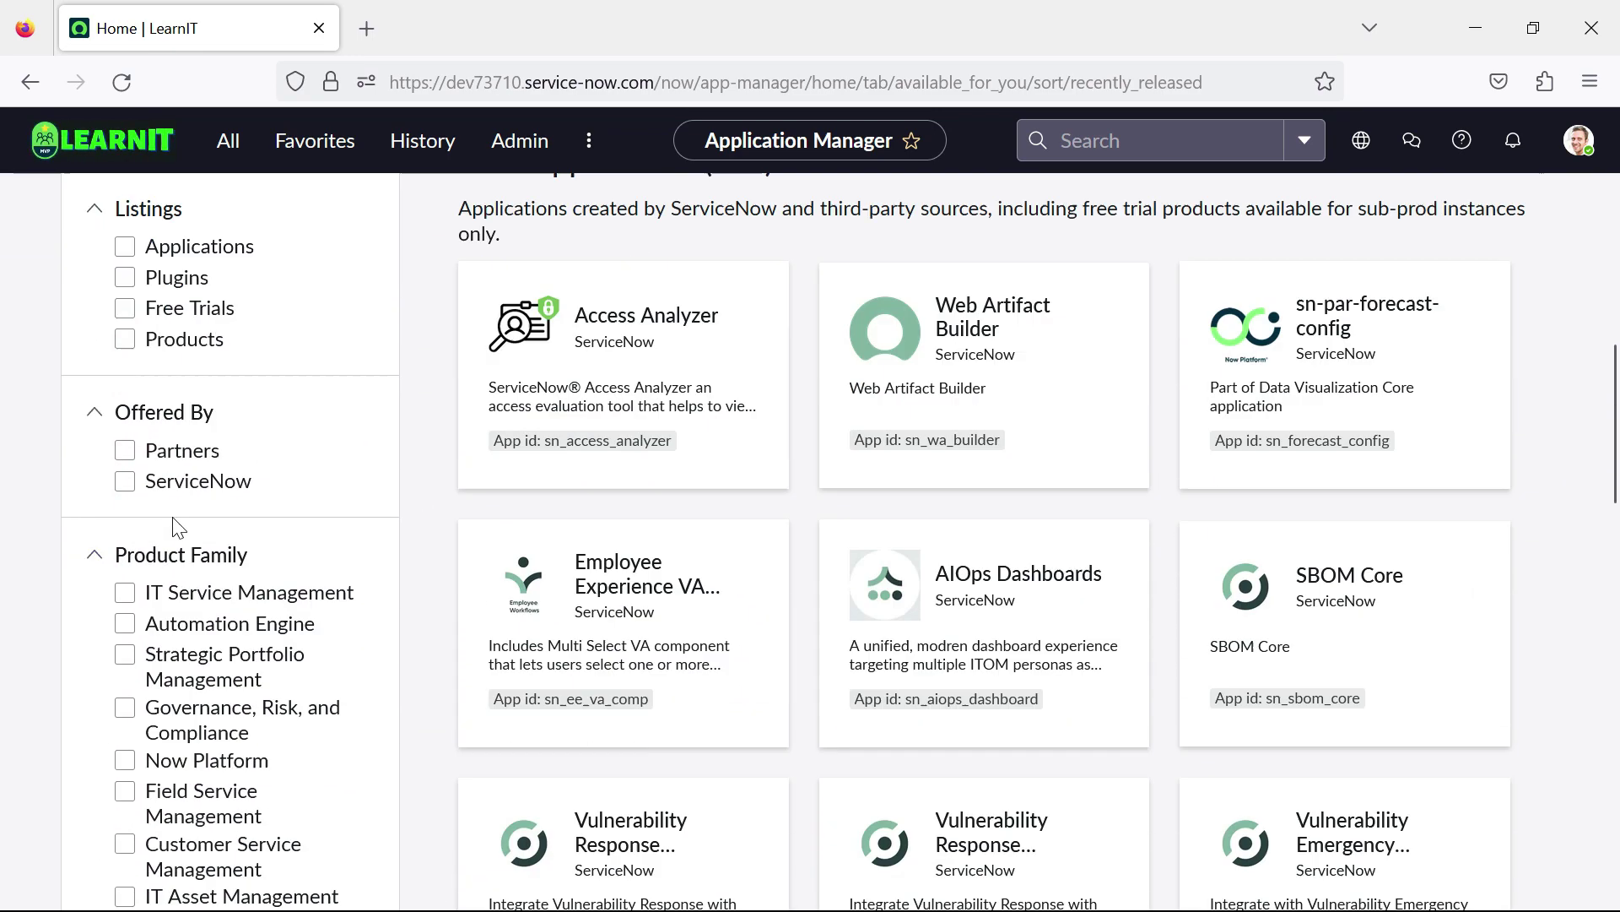
{"action": "scroll", "coordinate": [177, 528], "scroll_direction": "down", "scroll_amount": 3}
{"action": "scroll", "coordinate": [42, 511], "scroll_direction": "down", "scroll_amount": 8}
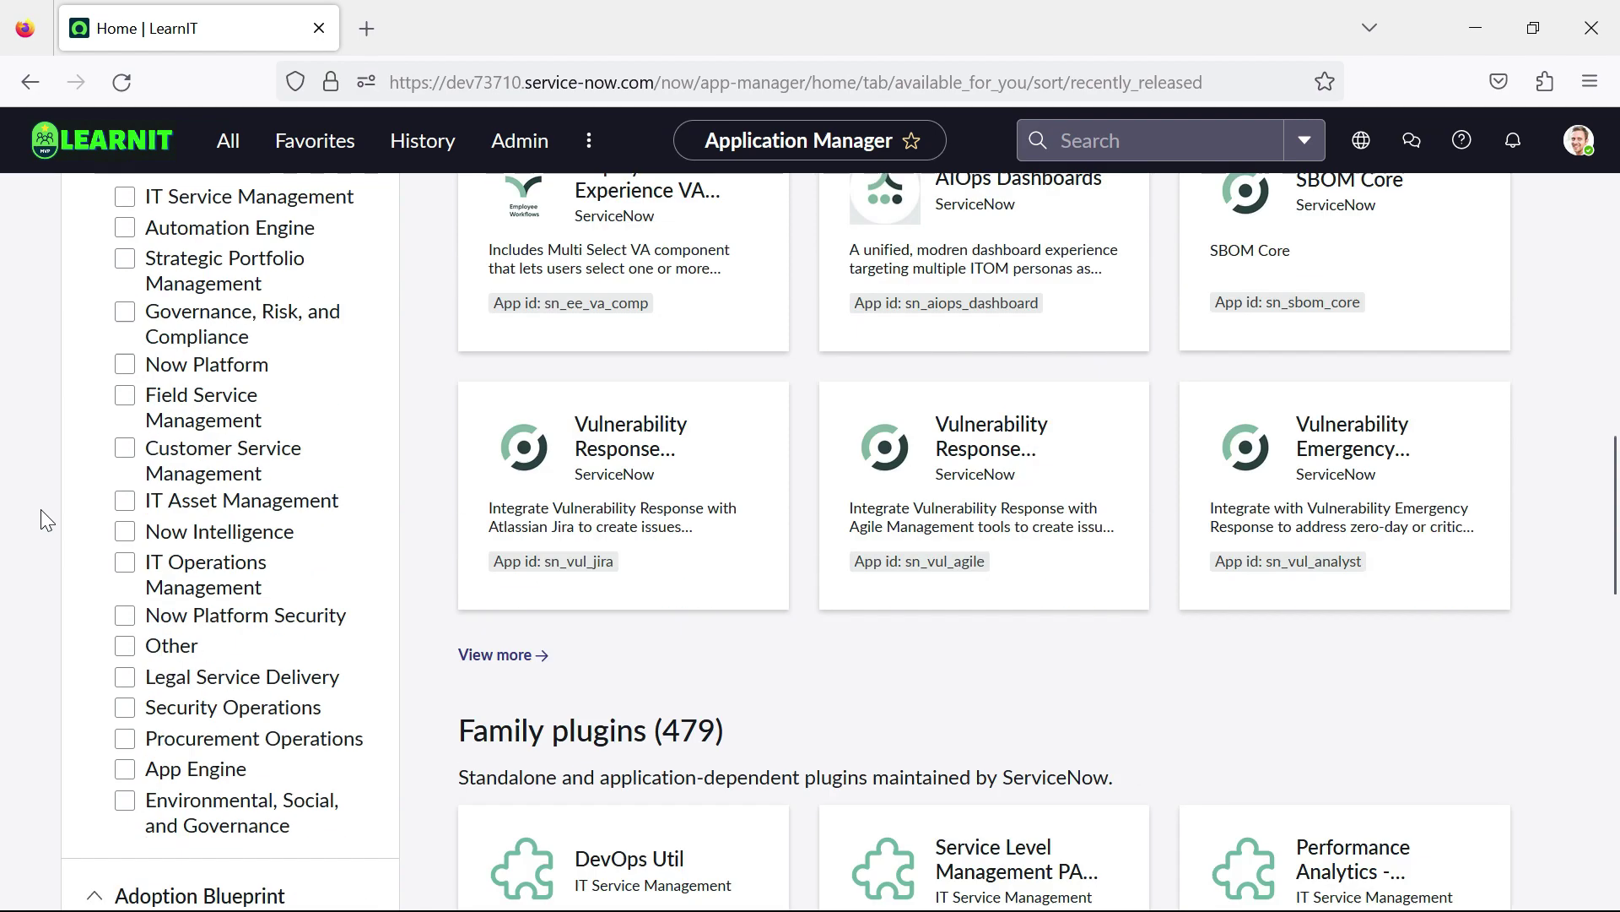
{"action": "scroll", "coordinate": [31, 506], "scroll_direction": "up", "scroll_amount": 12}
{"action": "scroll", "coordinate": [27, 513], "scroll_direction": "up", "scroll_amount": 6}
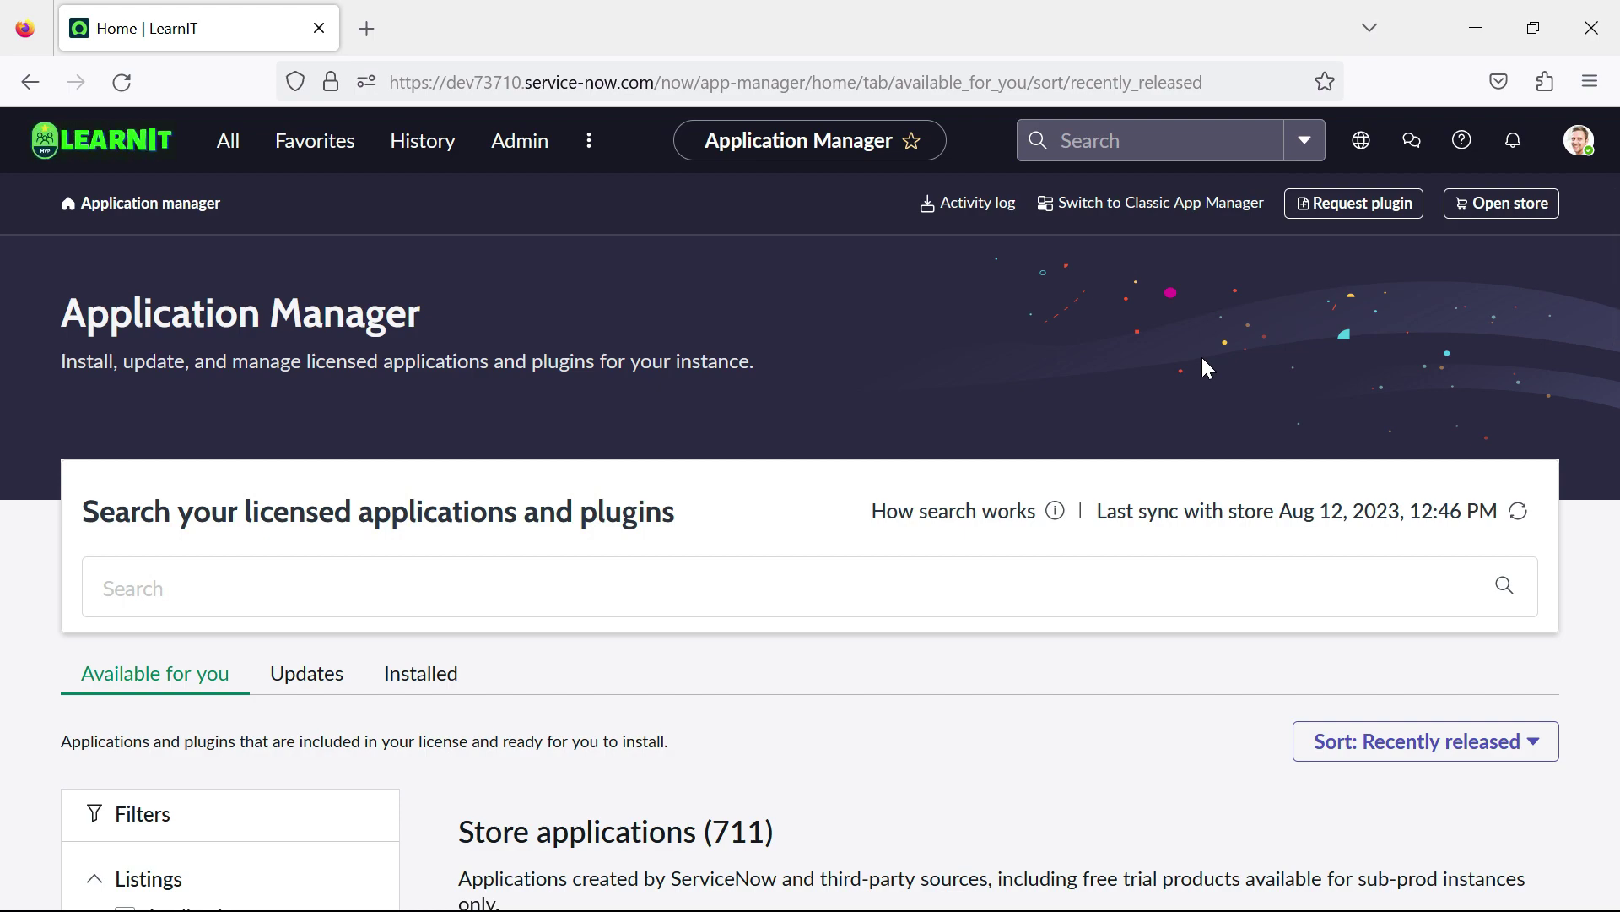
{"action": "scroll", "coordinate": [969, 579], "scroll_direction": "down", "scroll_amount": 8}
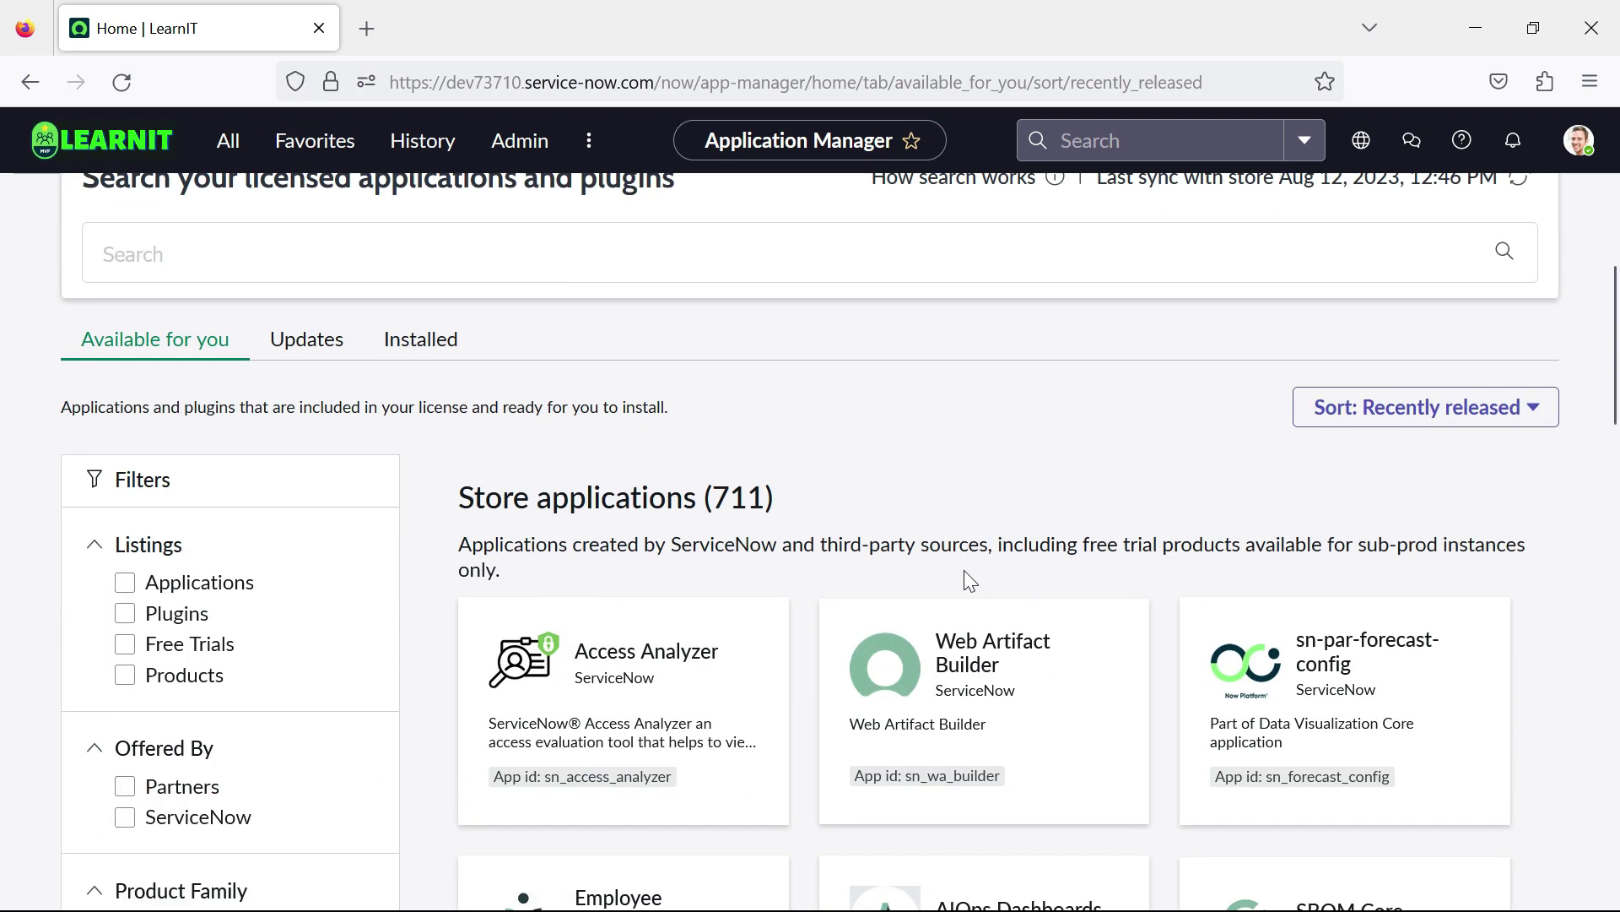
{"action": "scroll", "coordinate": [969, 579], "scroll_direction": "up", "scroll_amount": 1}
{"action": "scroll", "coordinate": [965, 579], "scroll_direction": "down", "scroll_amount": 8}
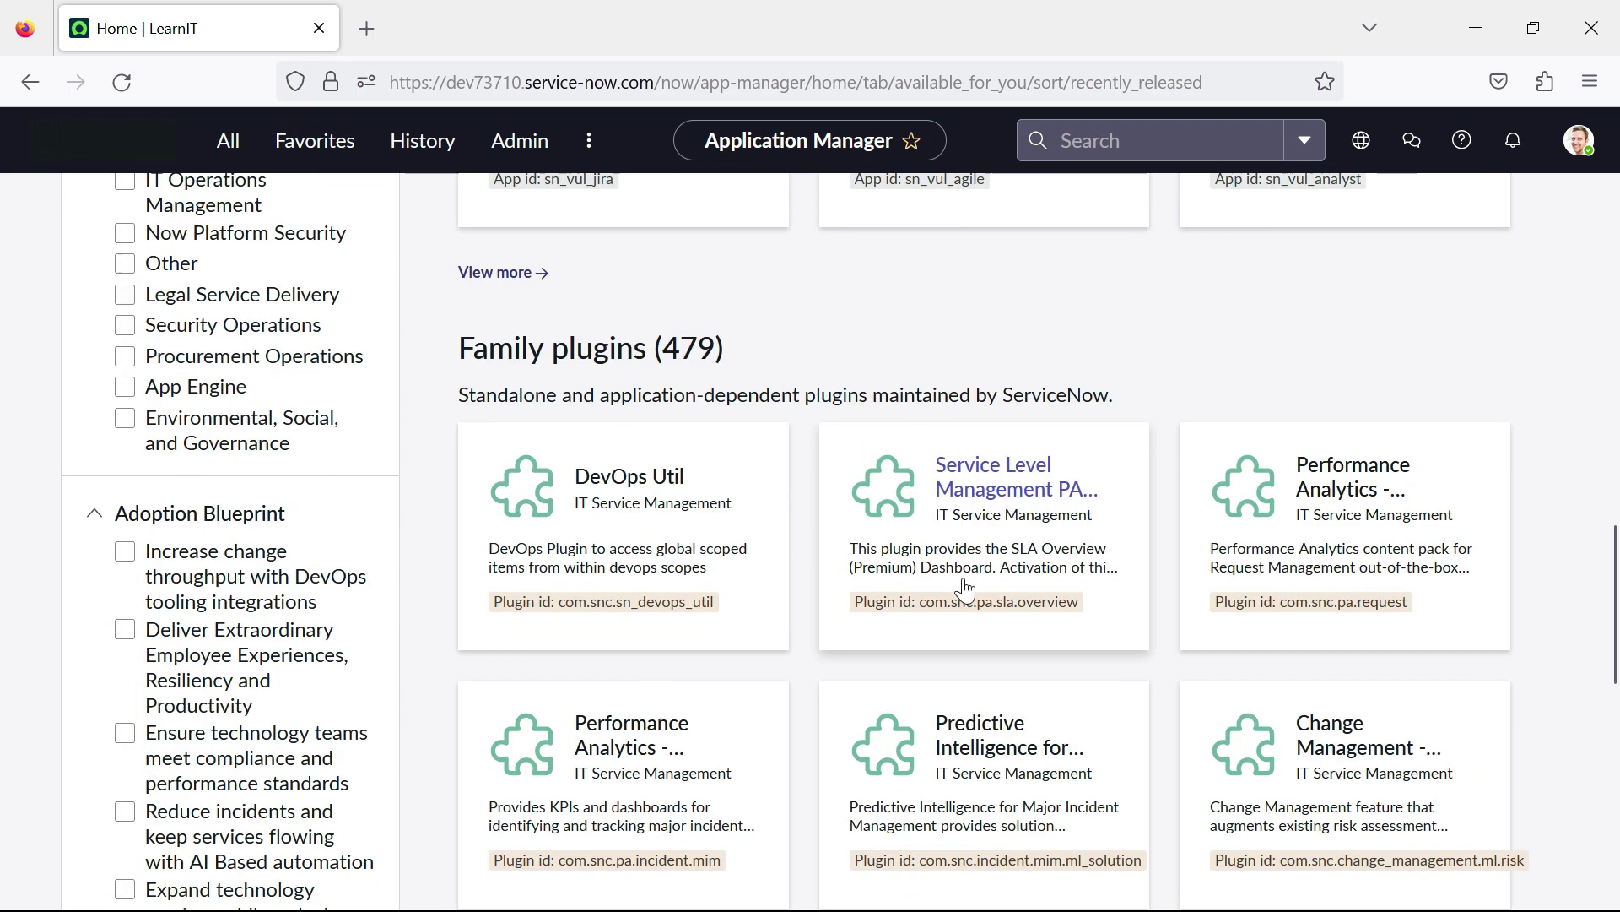
{"action": "scroll", "coordinate": [943, 644], "scroll_direction": "up", "scroll_amount": 15}
{"action": "scroll", "coordinate": [932, 648], "scroll_direction": "down", "scroll_amount": 3}
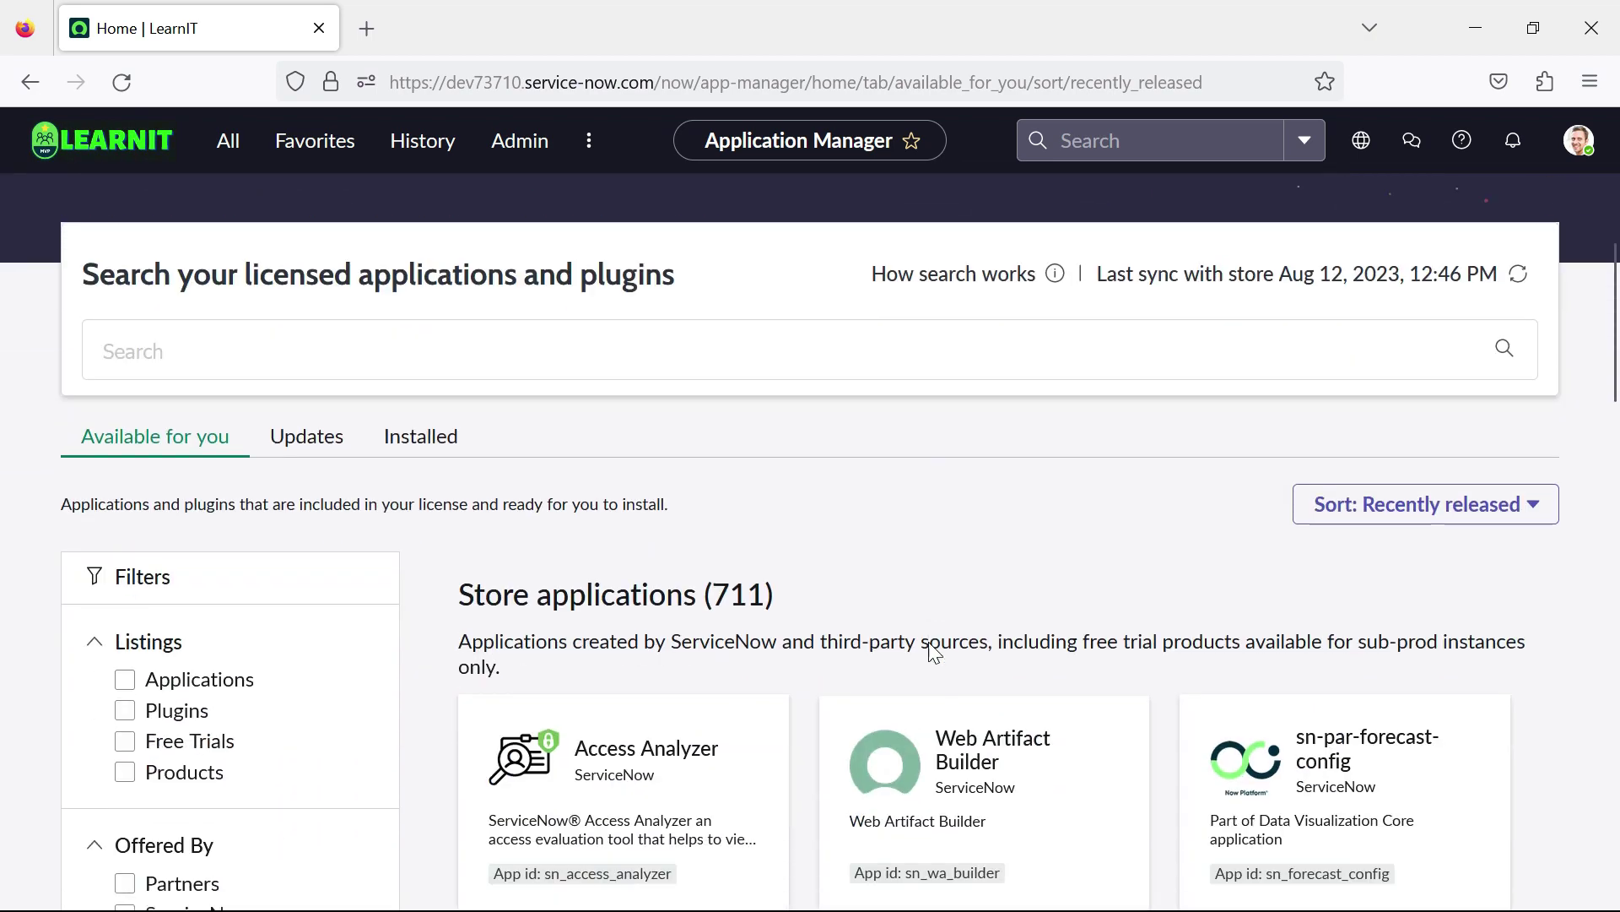
{"action": "scroll", "coordinate": [570, 523], "scroll_direction": "down", "scroll_amount": 10}
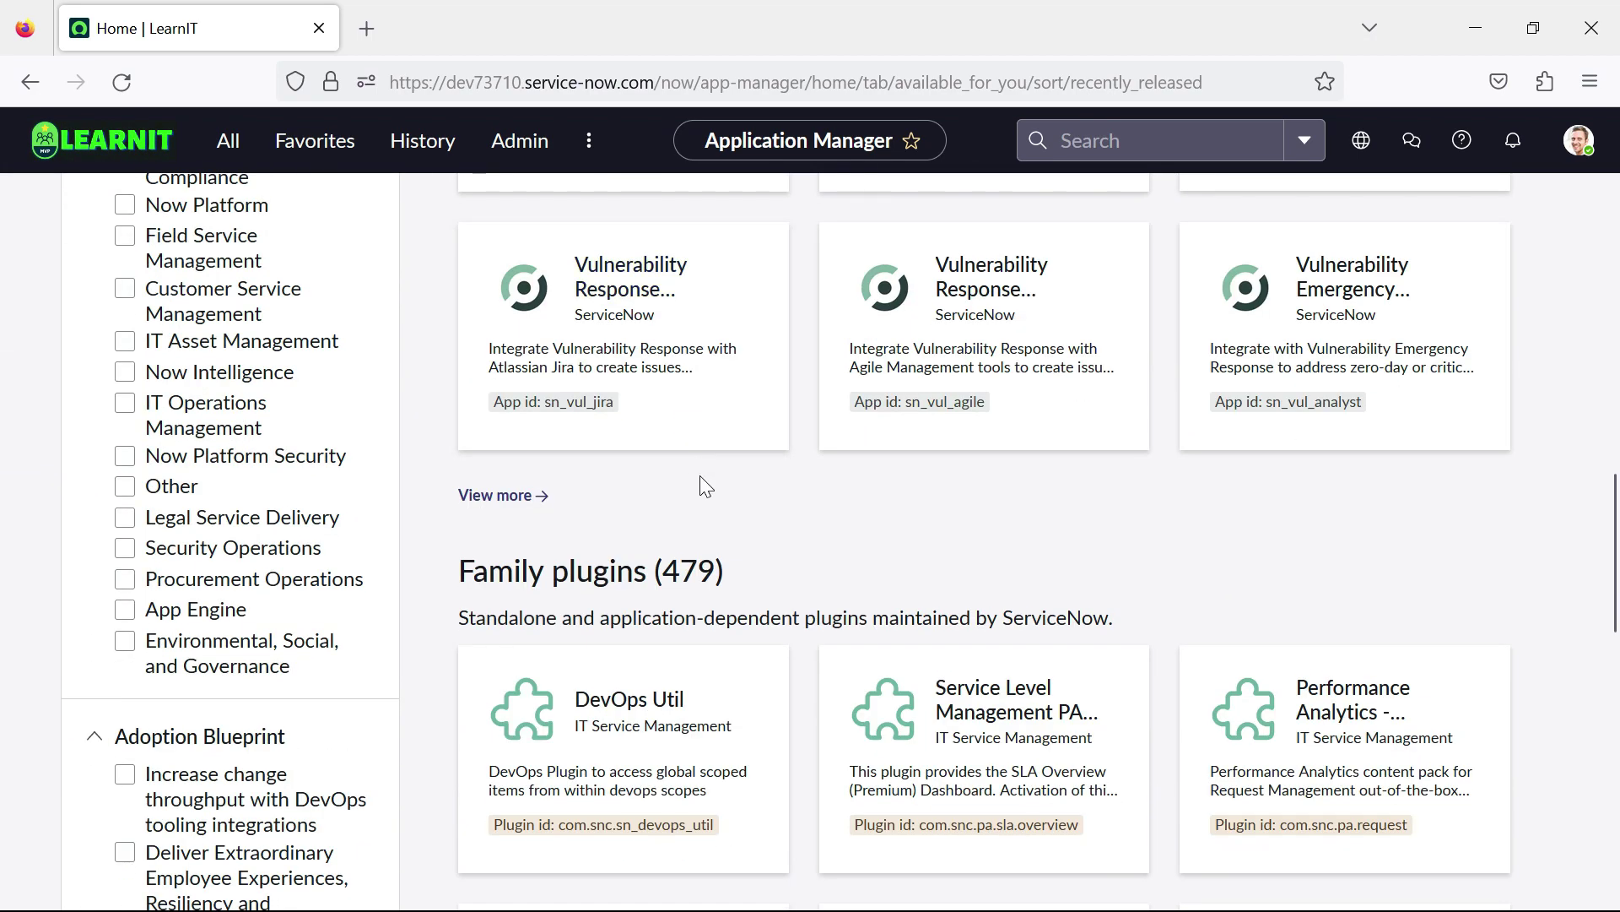
{"action": "scroll", "coordinate": [734, 607], "scroll_direction": "down", "scroll_amount": 10}
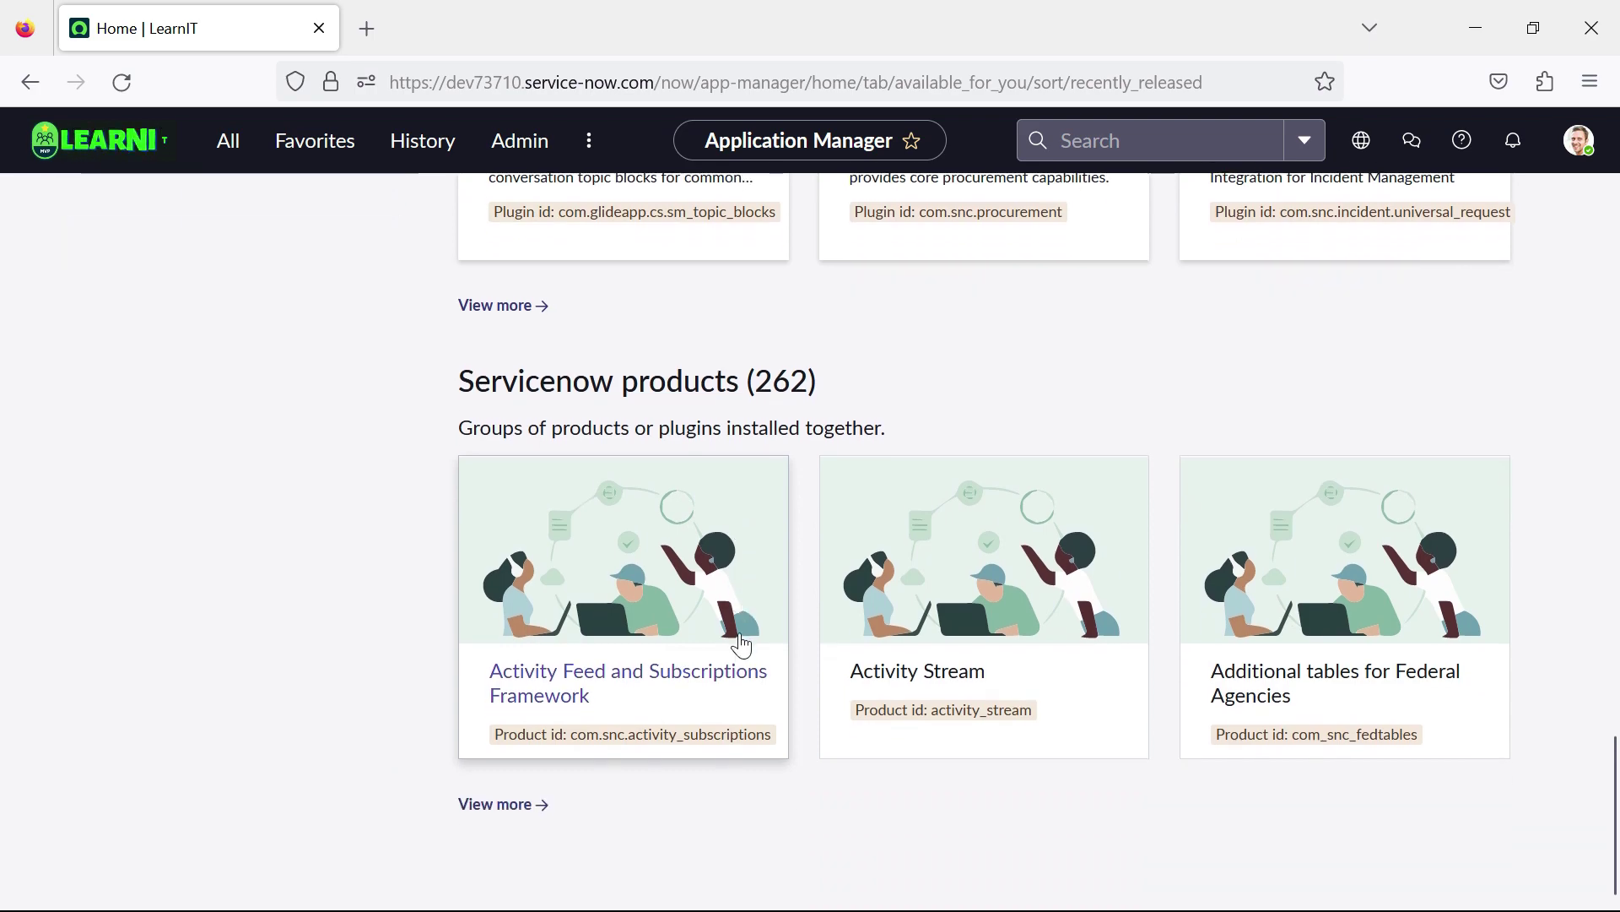
{"action": "scroll", "coordinate": [739, 749], "scroll_direction": "up", "scroll_amount": 12}
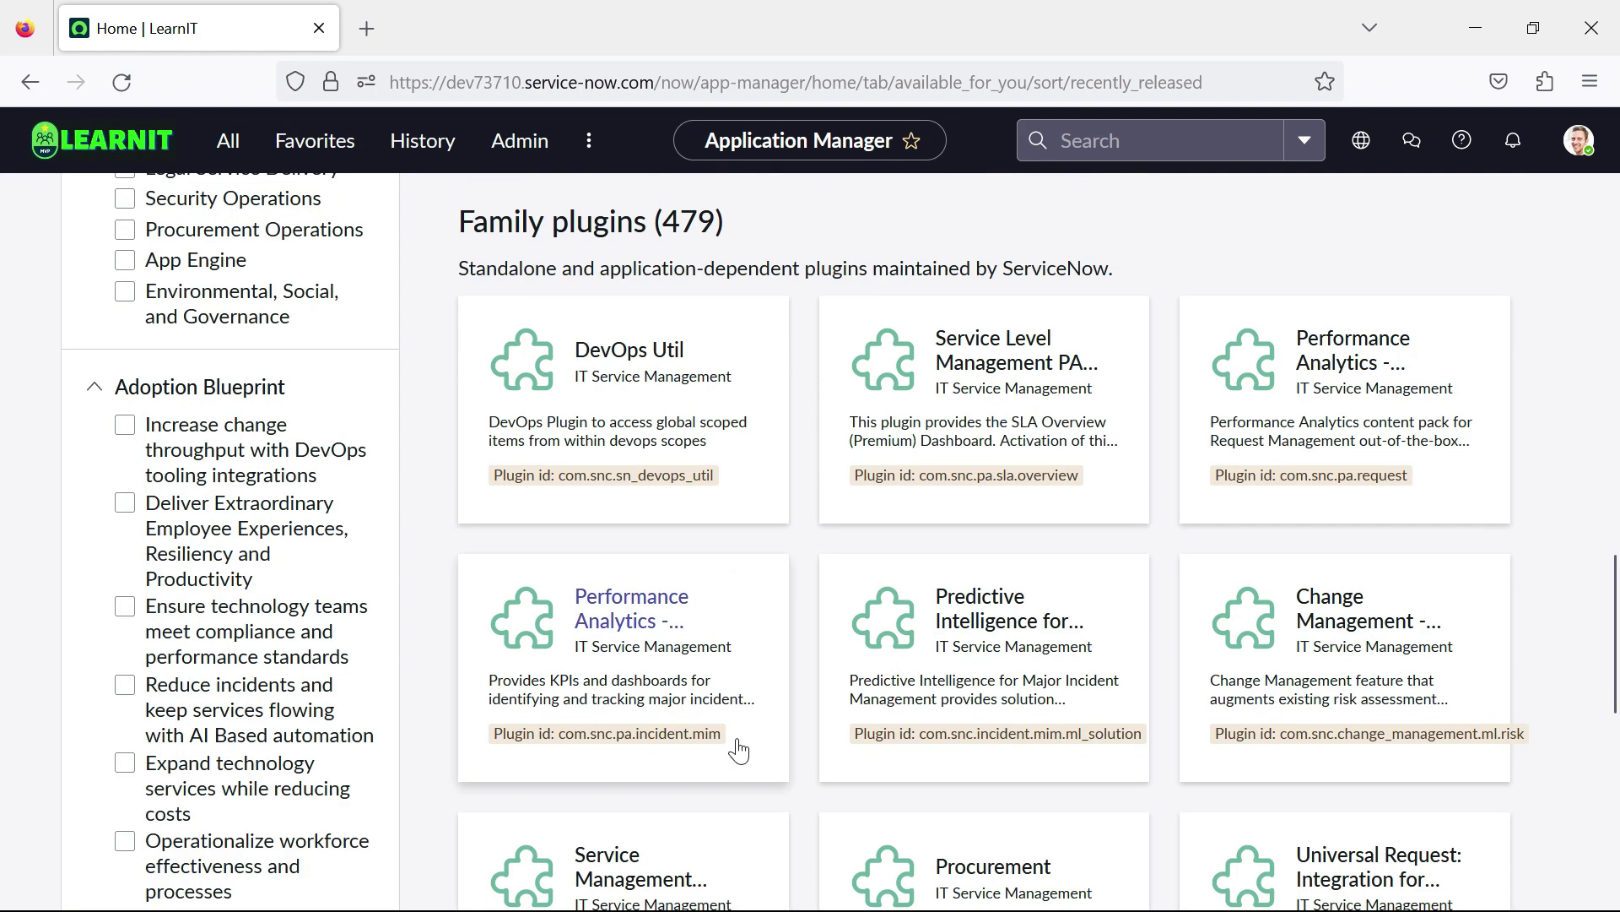
{"action": "scroll", "coordinate": [738, 749], "scroll_direction": "up", "scroll_amount": 8}
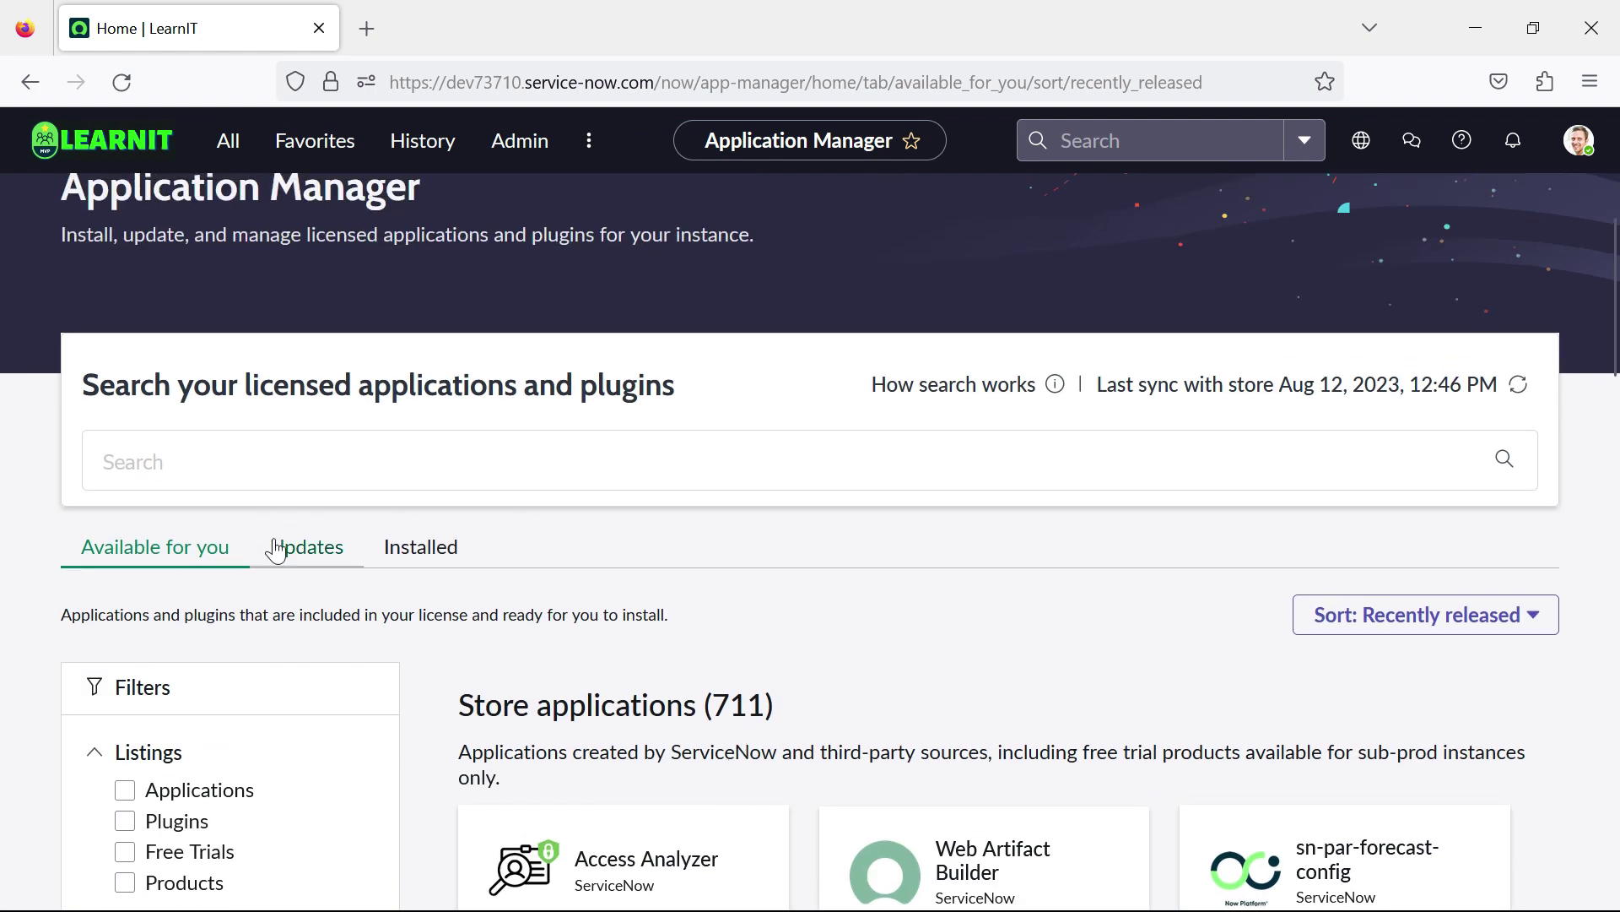
{"action": "scroll", "coordinate": [701, 564], "scroll_direction": "down", "scroll_amount": 5}
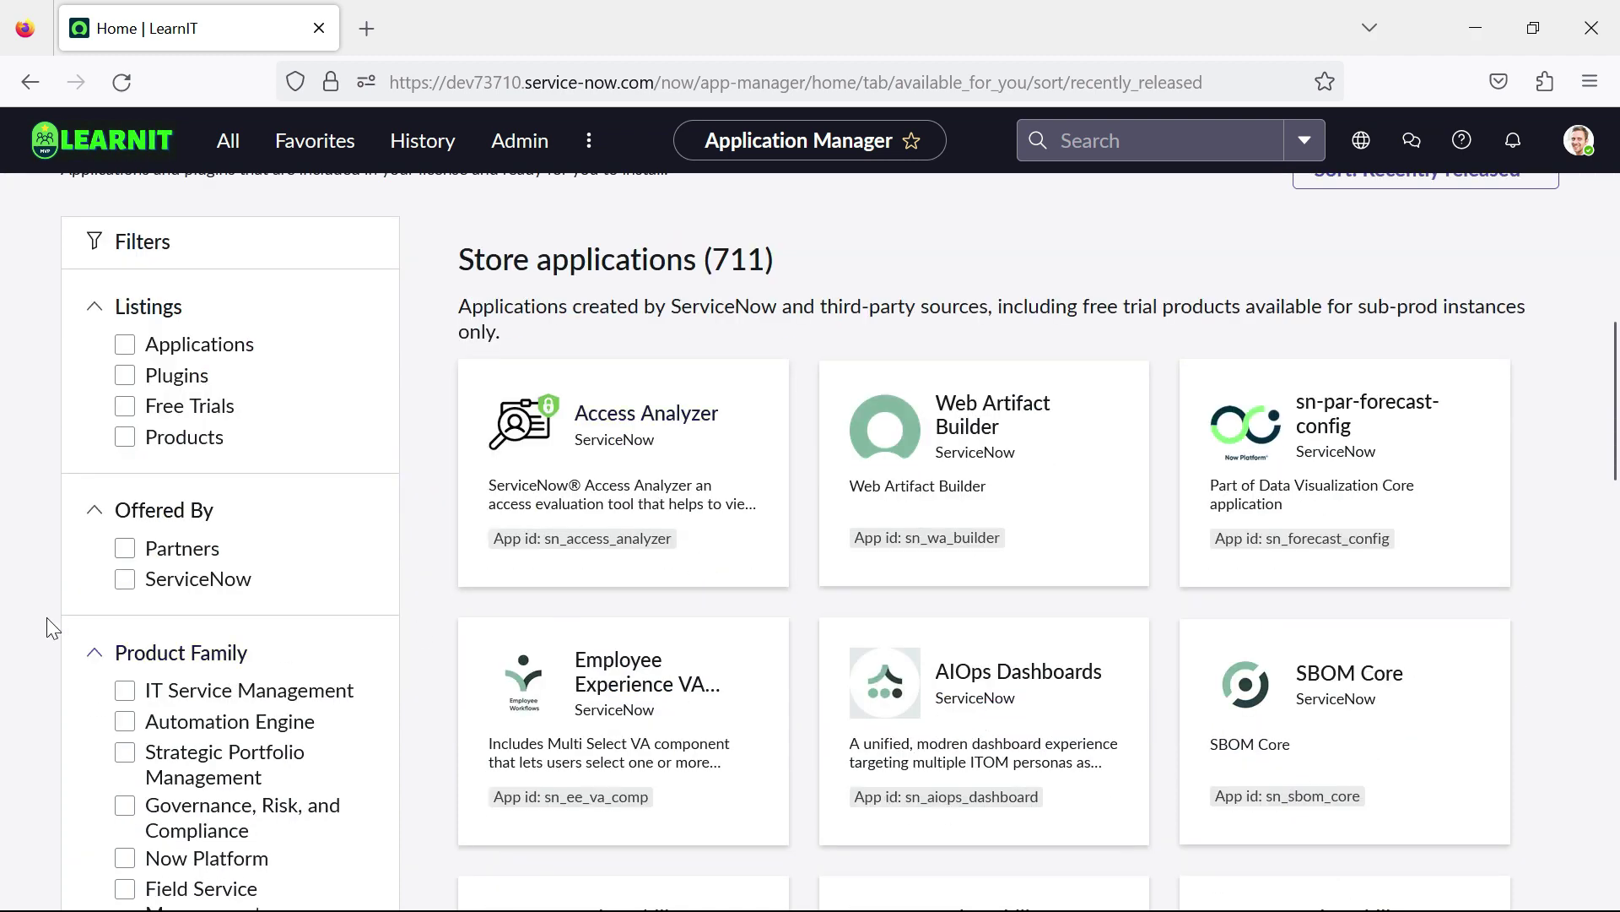
{"action": "scroll", "coordinate": [39, 605], "scroll_direction": "up", "scroll_amount": 5}
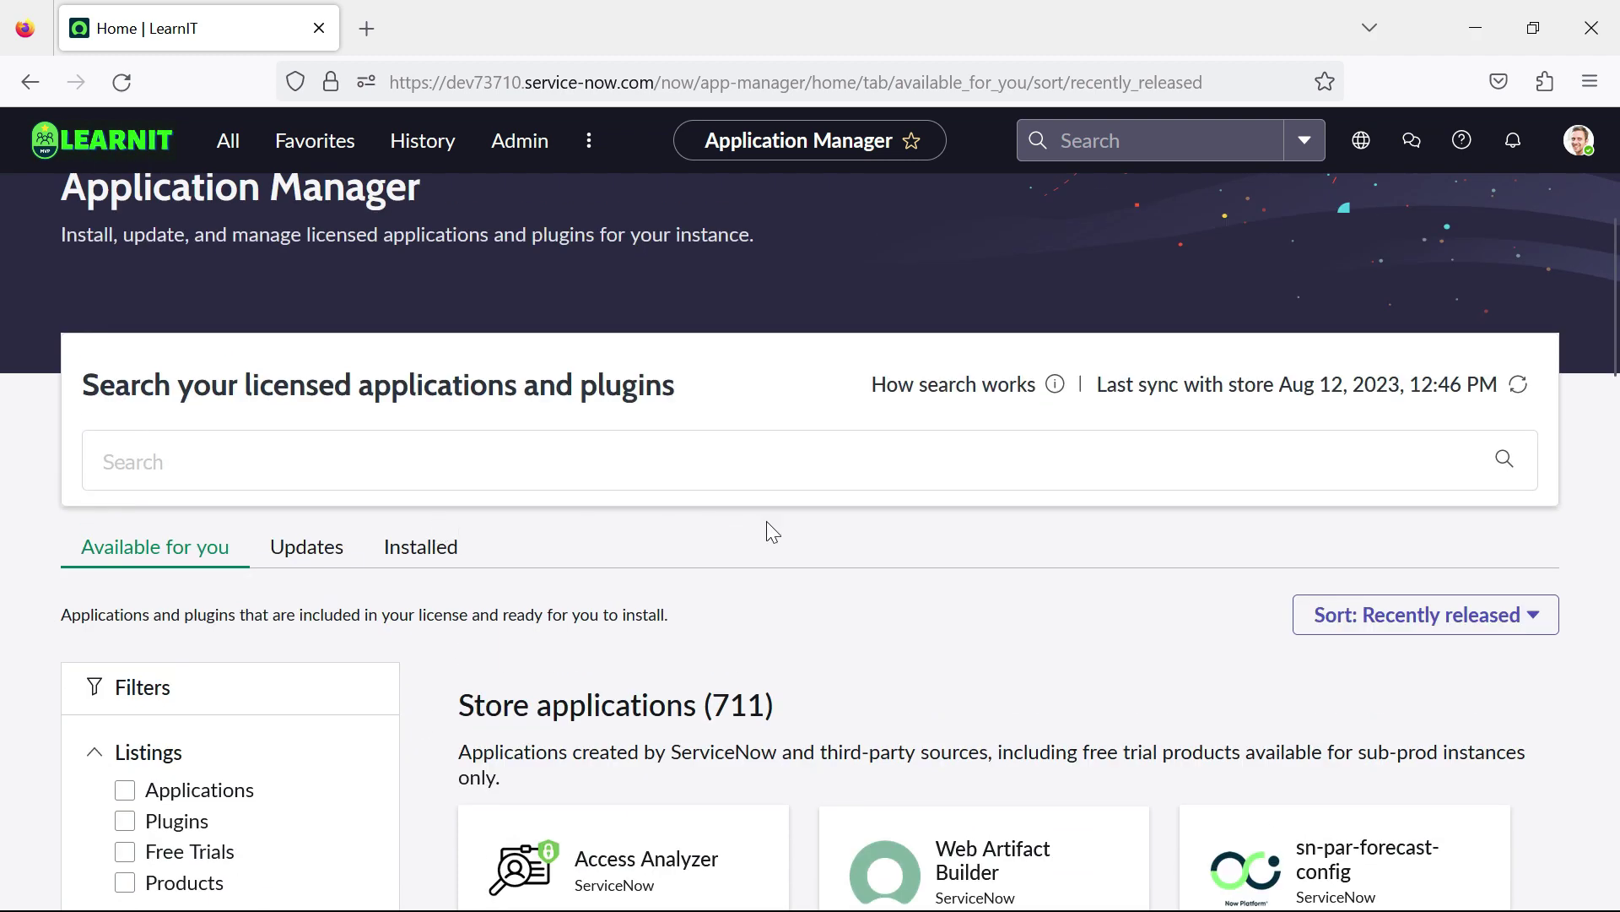
{"action": "scroll", "coordinate": [773, 533], "scroll_direction": "down", "scroll_amount": 1}
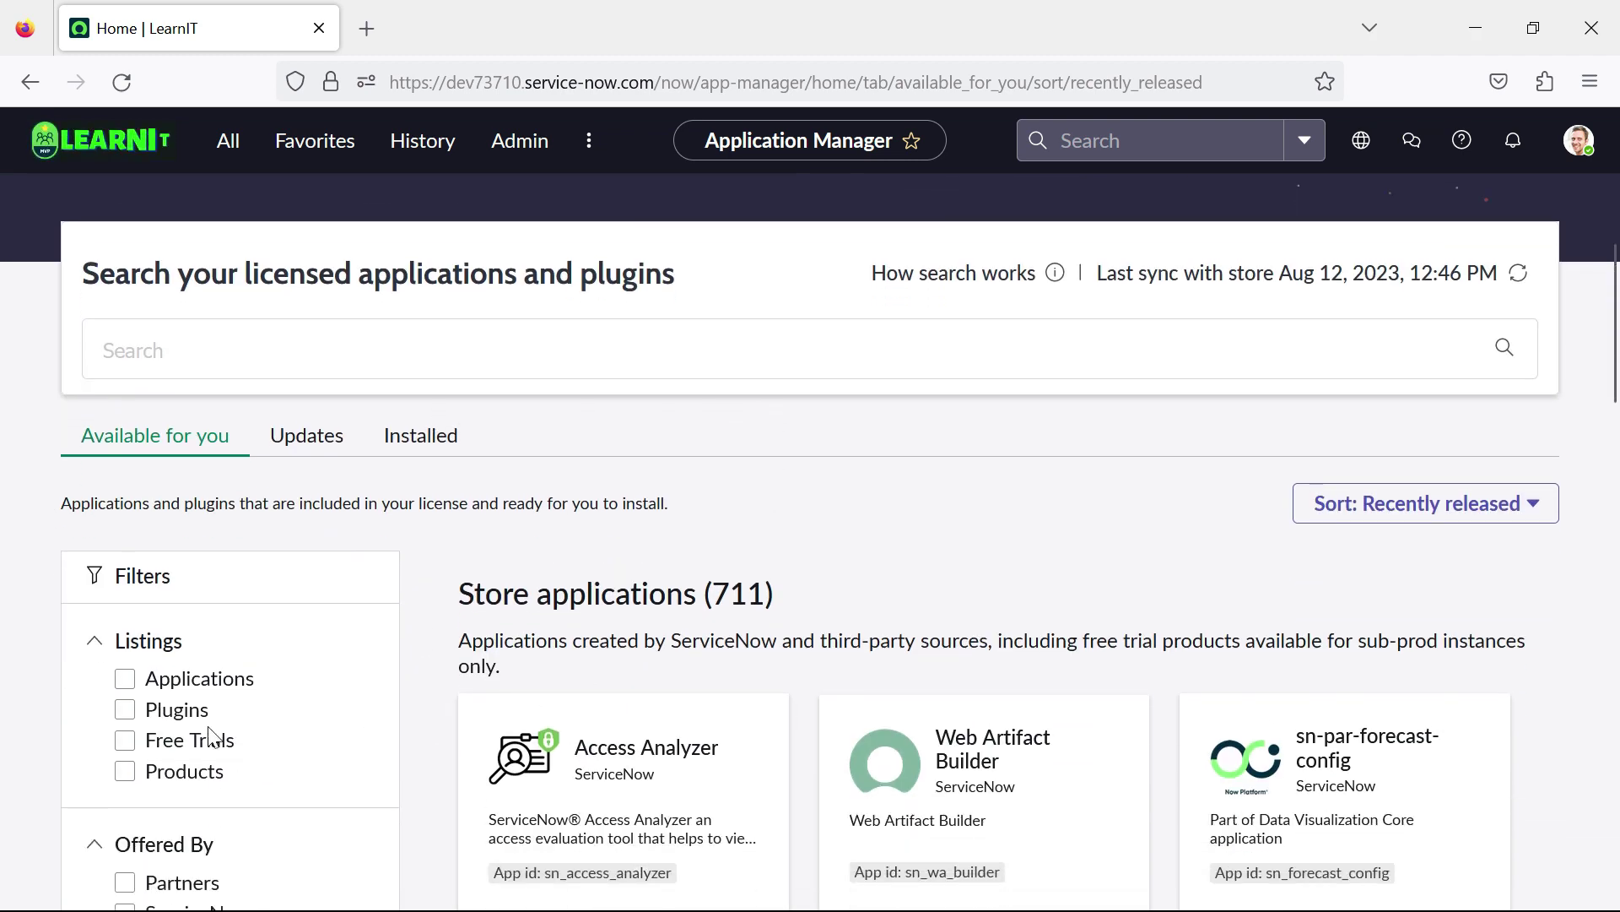
Restrict the available listings to Plugins and open the DevOps Util plugin's details page
{"action": "left_click", "coordinate": [125, 709]}
{"action": "scroll", "coordinate": [388, 760], "scroll_direction": "down", "scroll_amount": 2}
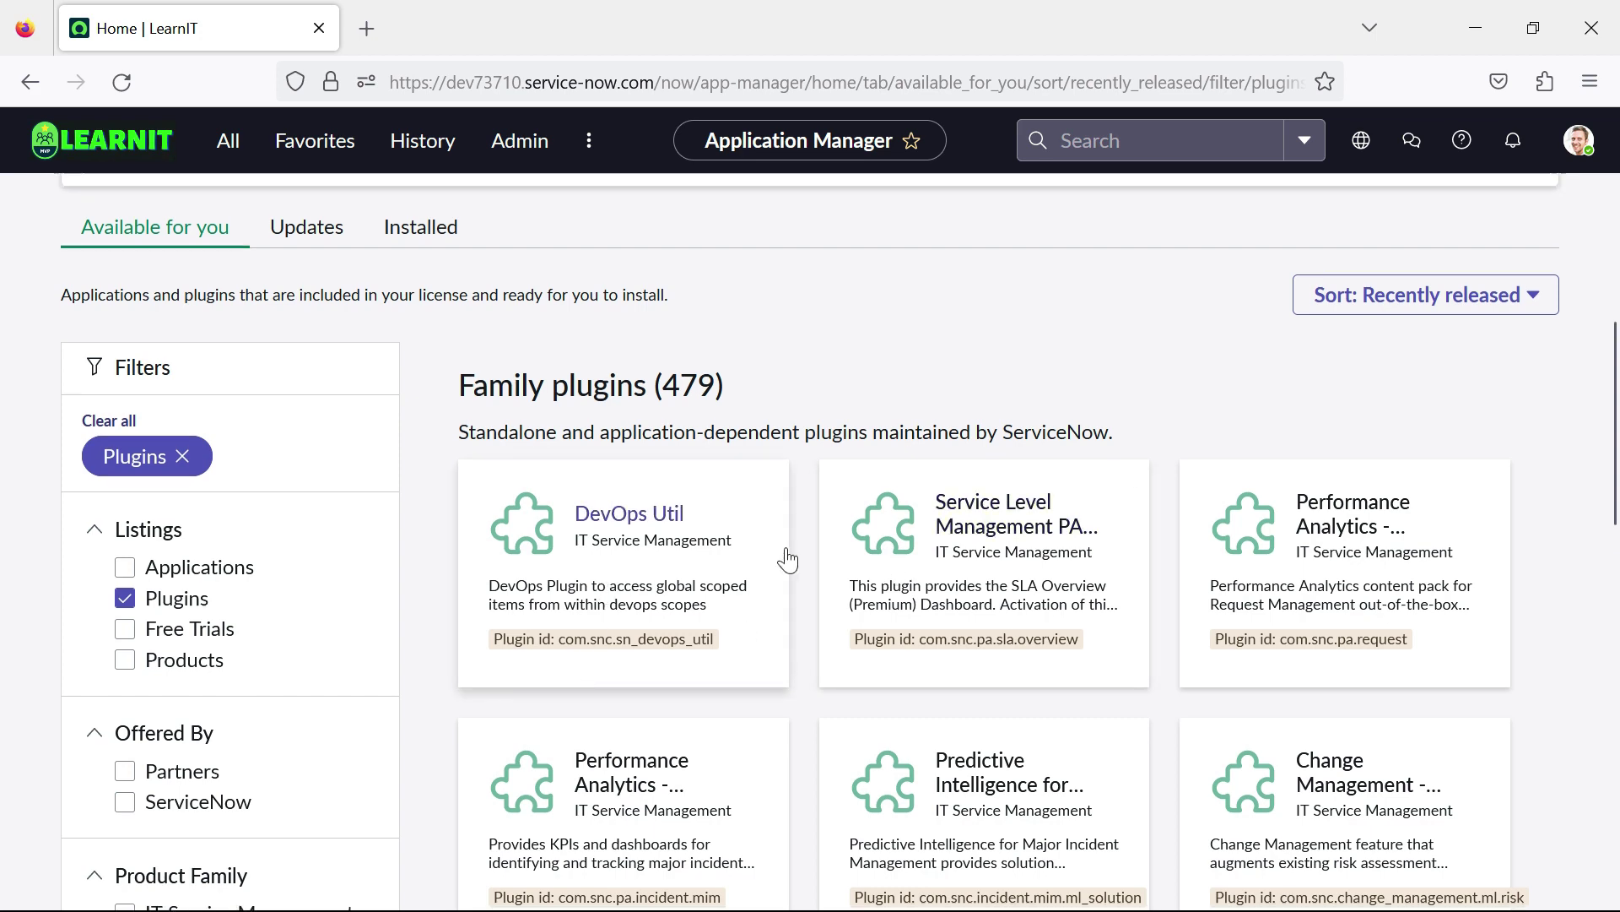
{"action": "scroll", "coordinate": [626, 553], "scroll_direction": "down", "scroll_amount": 3}
{"action": "left_click", "coordinate": [646, 325]}
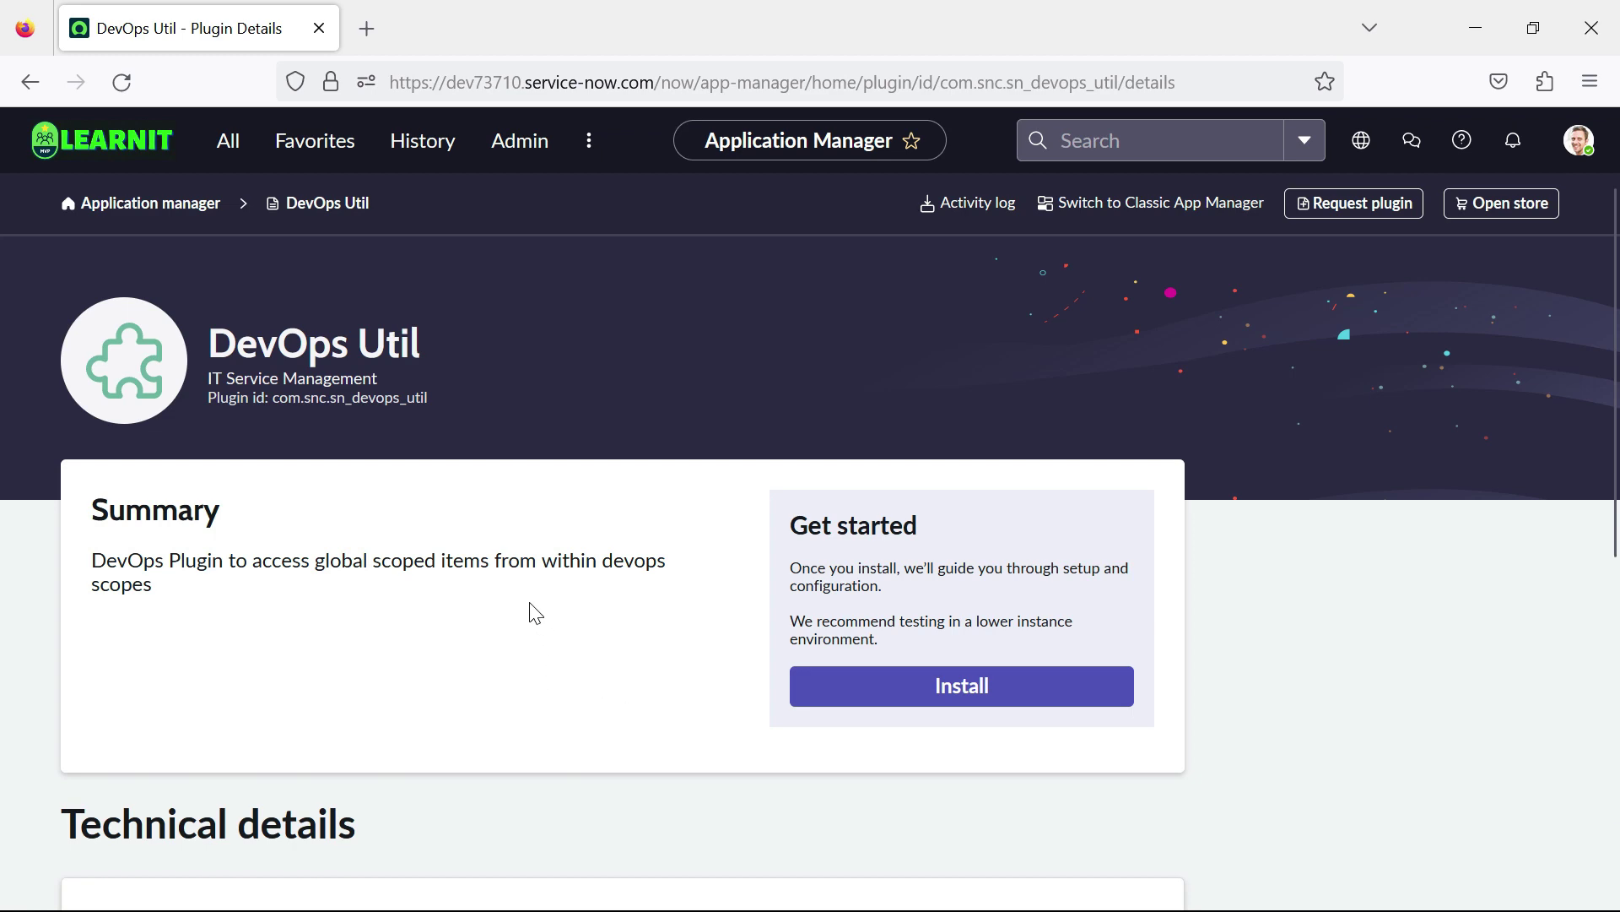
{"action": "scroll", "coordinate": [536, 614], "scroll_direction": "down", "scroll_amount": 2}
{"action": "scroll", "coordinate": [532, 608], "scroll_direction": "down", "scroll_amount": 6}
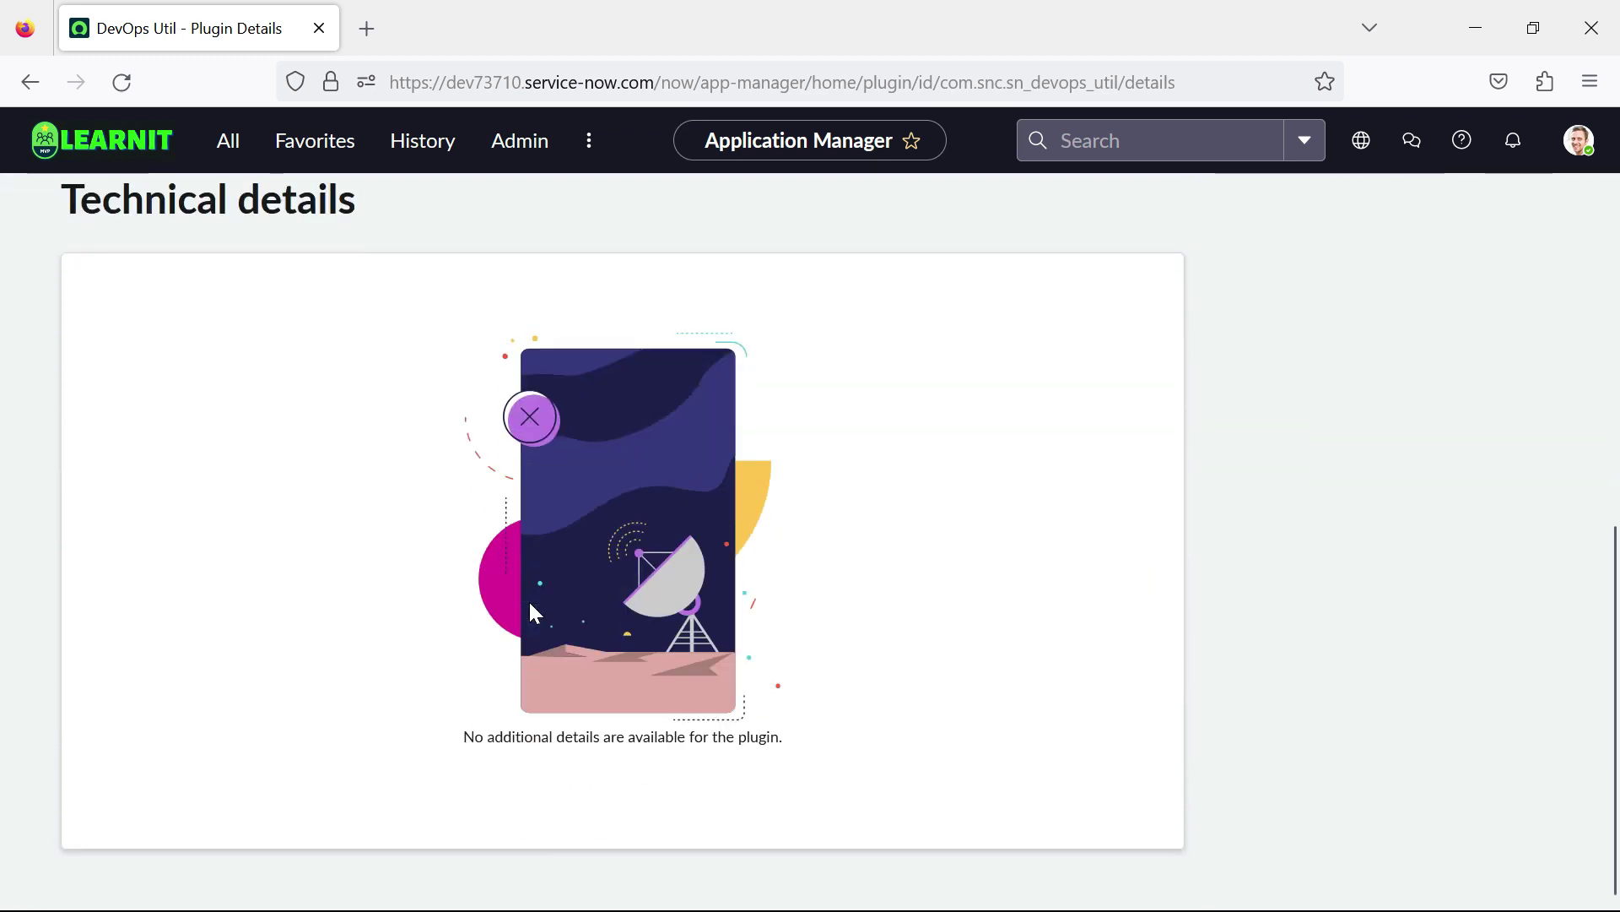
{"action": "scroll", "coordinate": [532, 607], "scroll_direction": "up", "scroll_amount": 7}
{"action": "scroll", "coordinate": [456, 692], "scroll_direction": "down", "scroll_amount": 4}
{"action": "scroll", "coordinate": [388, 775], "scroll_direction": "up", "scroll_amount": 4}
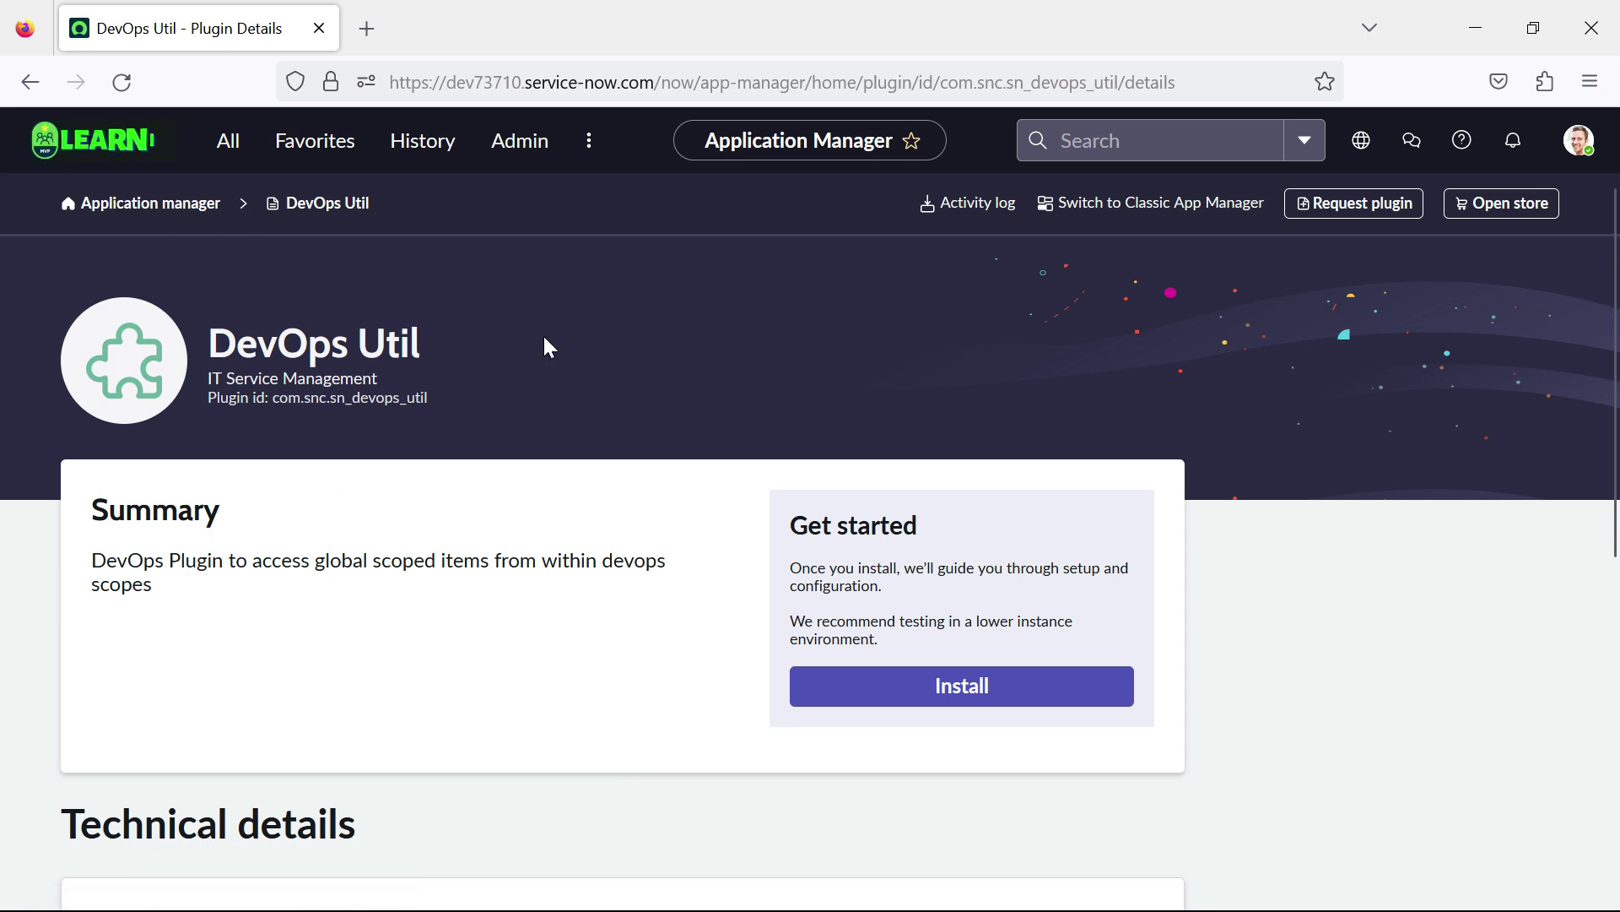
Return via the Application manager breadcrumb and tick Plugins under Listings to show DevOps Util and Procurement
{"action": "left_click", "coordinate": [197, 211]}
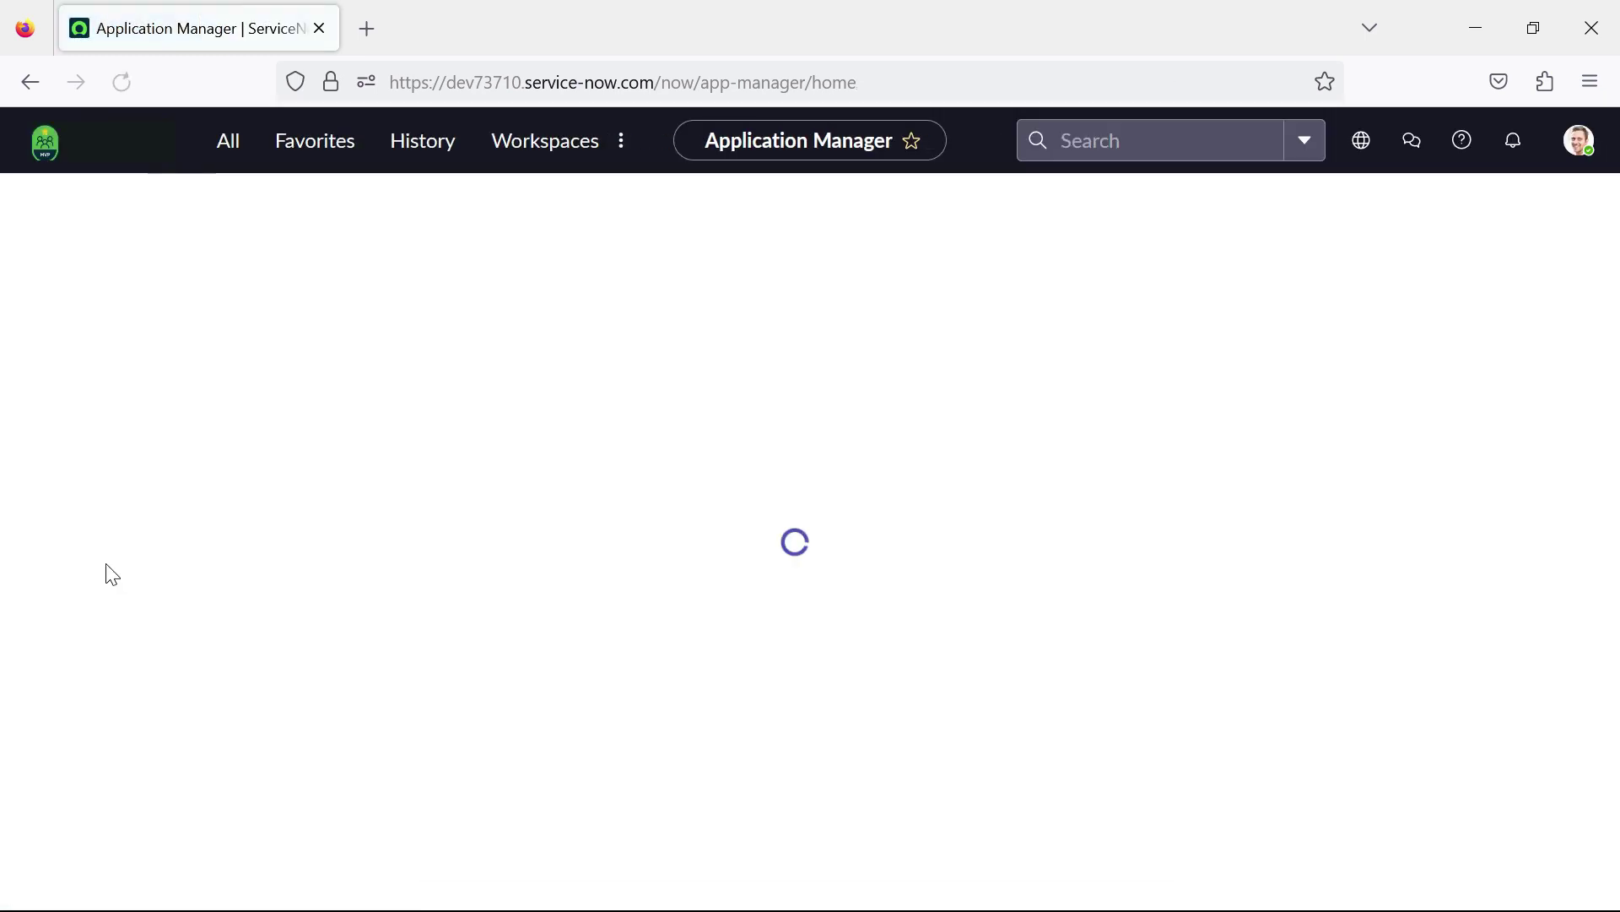
{"action": "scroll", "coordinate": [4, 615], "scroll_direction": "down", "scroll_amount": 5}
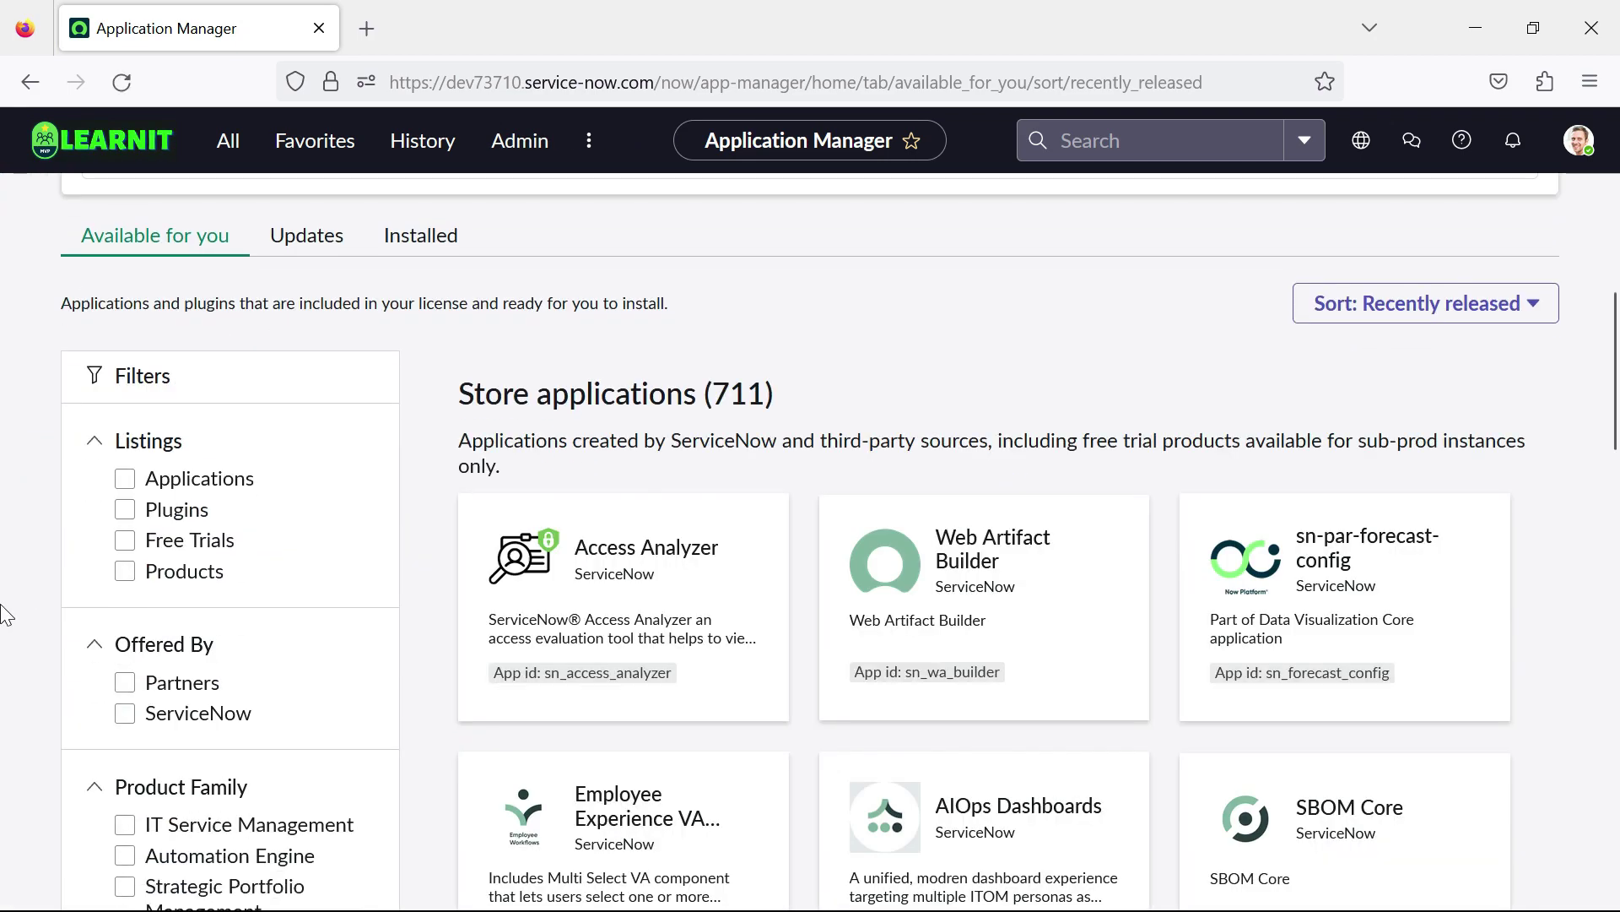
{"action": "scroll", "coordinate": [916, 716], "scroll_direction": "down", "scroll_amount": 2}
{"action": "scroll", "coordinate": [915, 716], "scroll_direction": "down", "scroll_amount": 4}
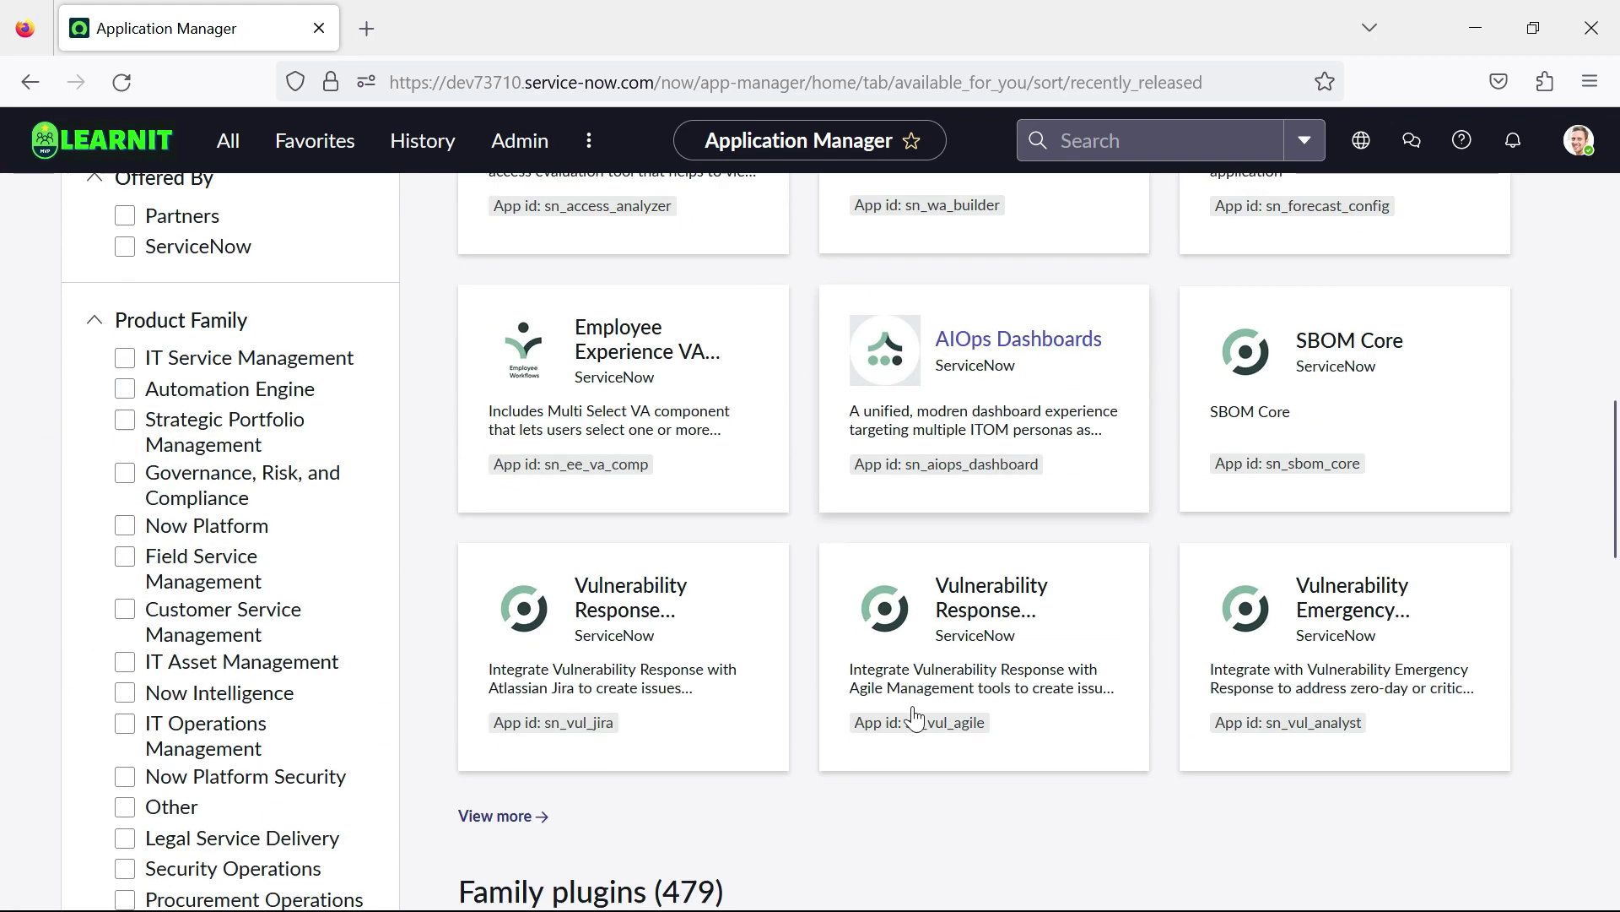
{"action": "scroll", "coordinate": [869, 720], "scroll_direction": "up", "scroll_amount": 3}
{"action": "left_click", "coordinate": [125, 287]}
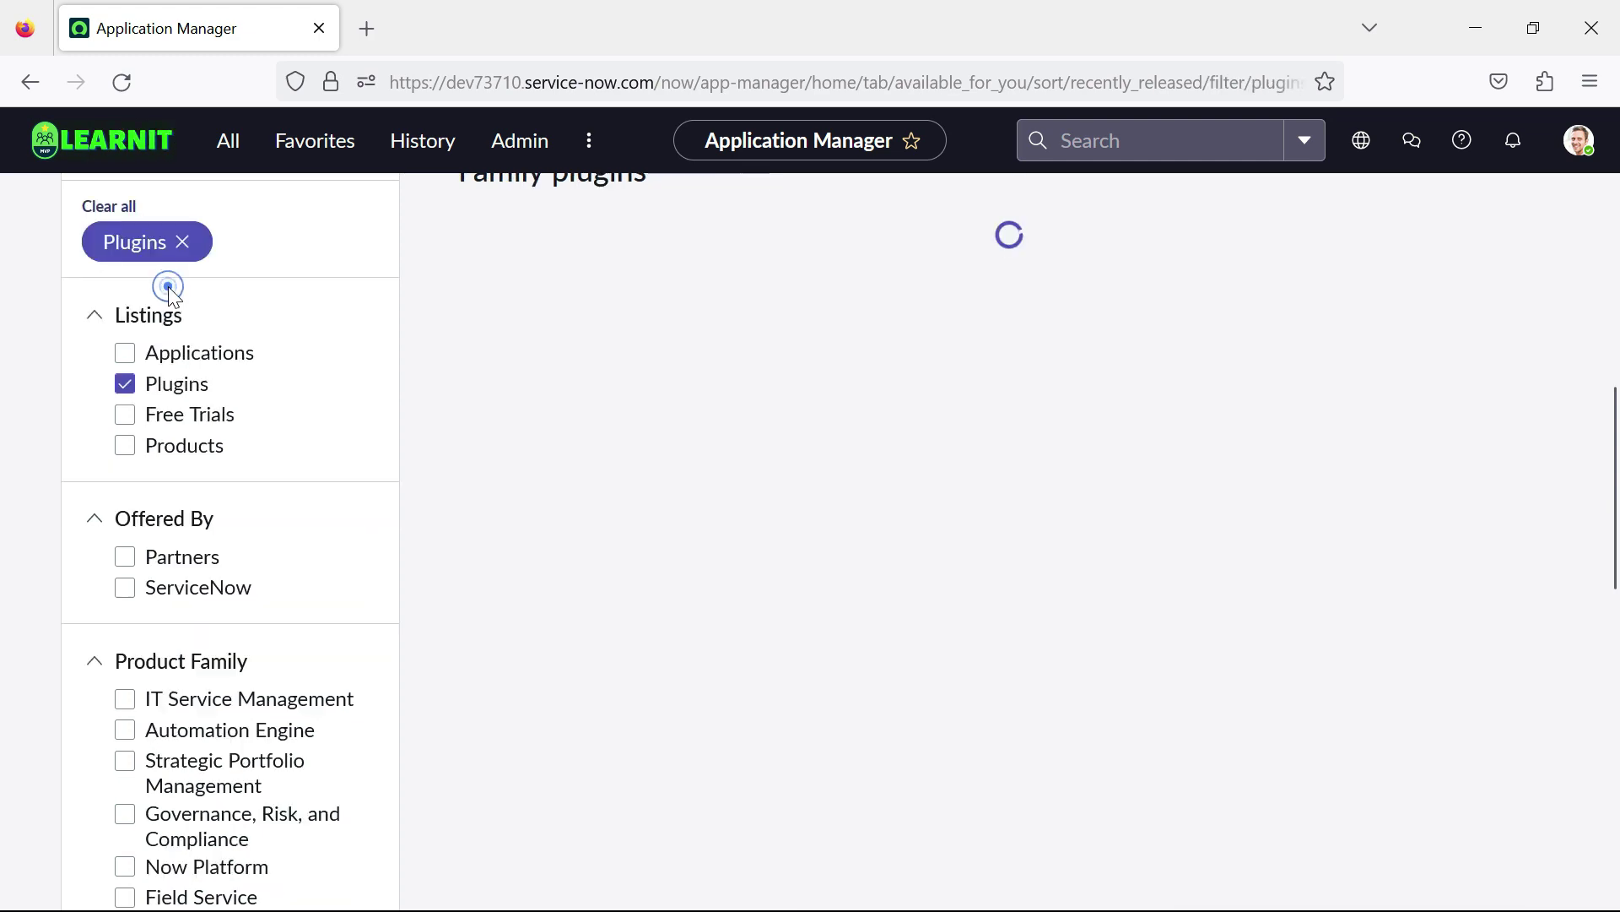
{"action": "scroll", "coordinate": [928, 664], "scroll_direction": "down", "scroll_amount": 2}
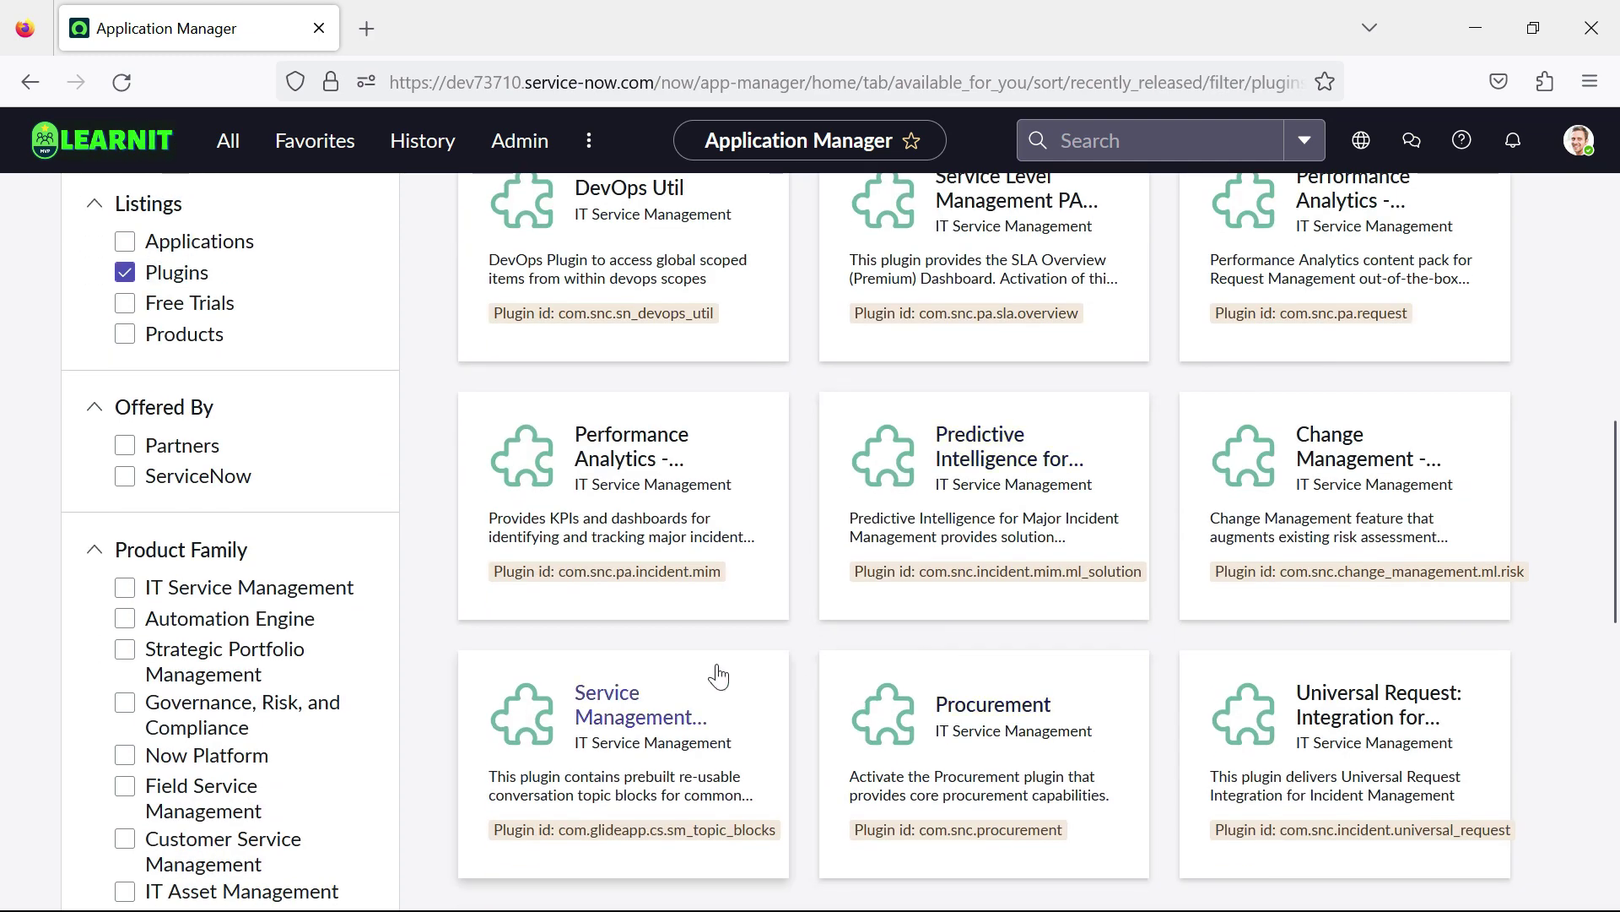
{"action": "left_click", "coordinate": [680, 439]}
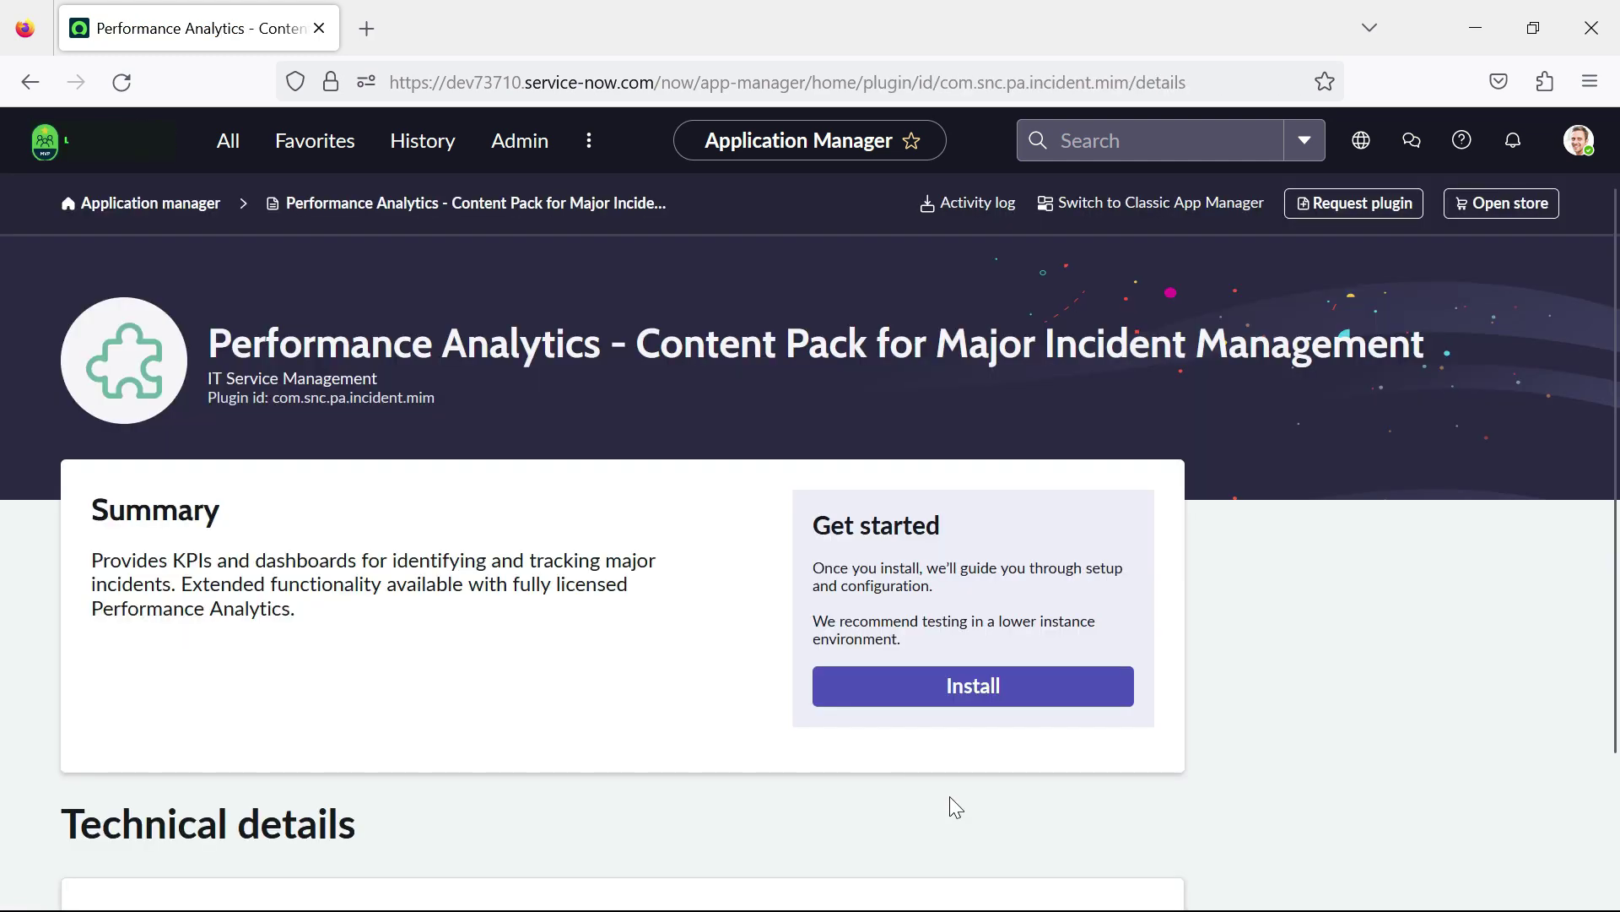
{"action": "scroll", "coordinate": [424, 721], "scroll_direction": "down", "scroll_amount": 4}
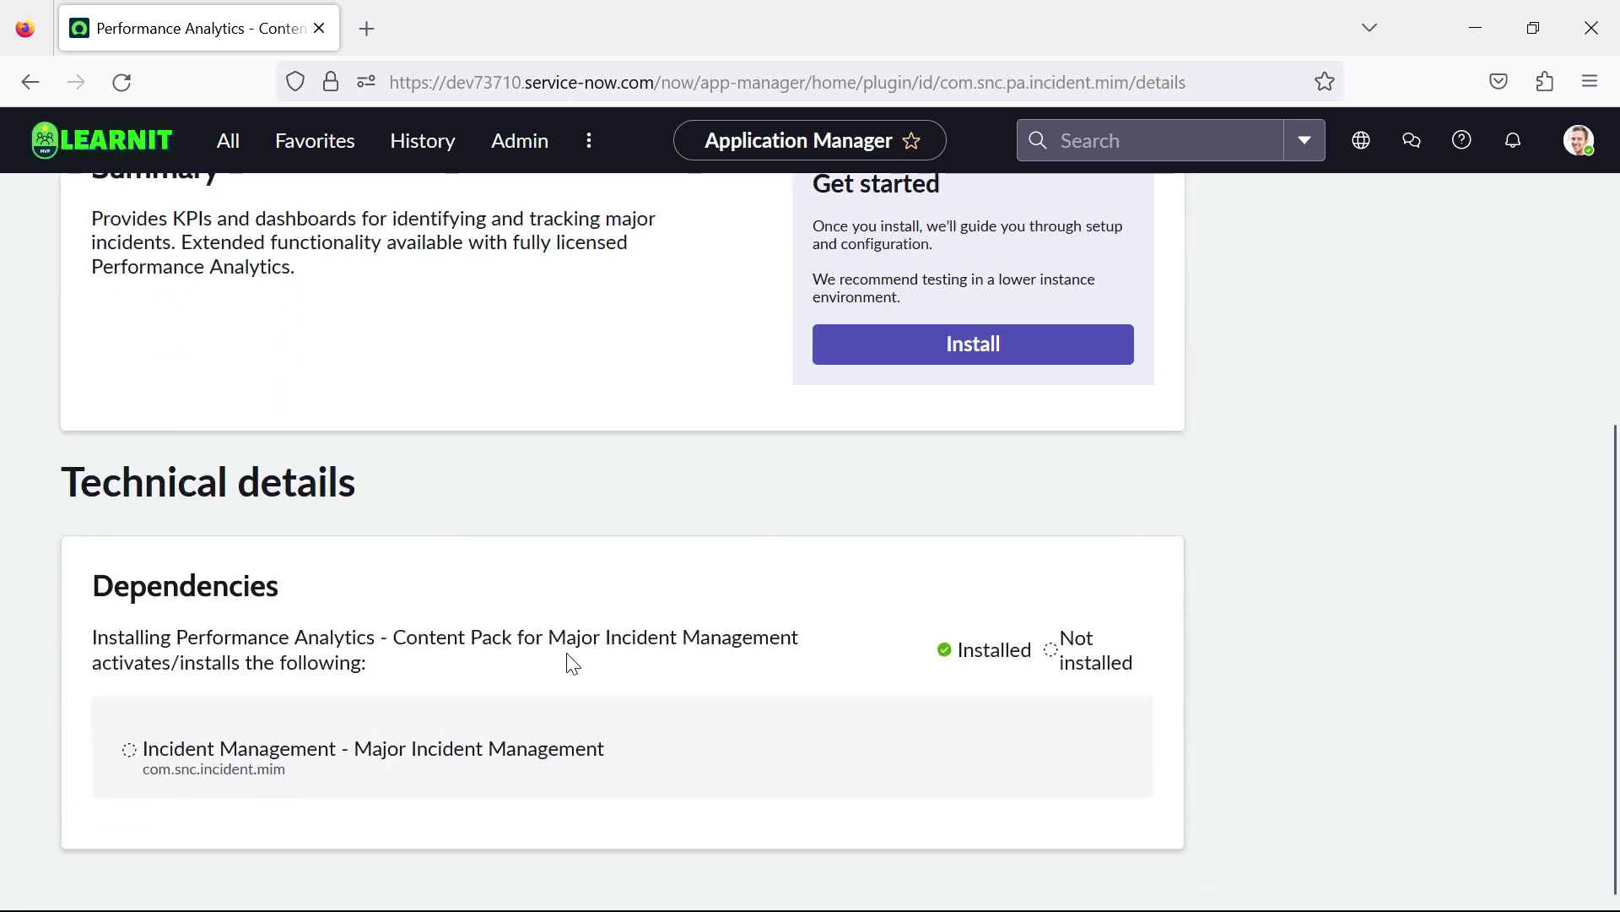
{"action": "scroll", "coordinate": [352, 694], "scroll_direction": "up", "scroll_amount": 1}
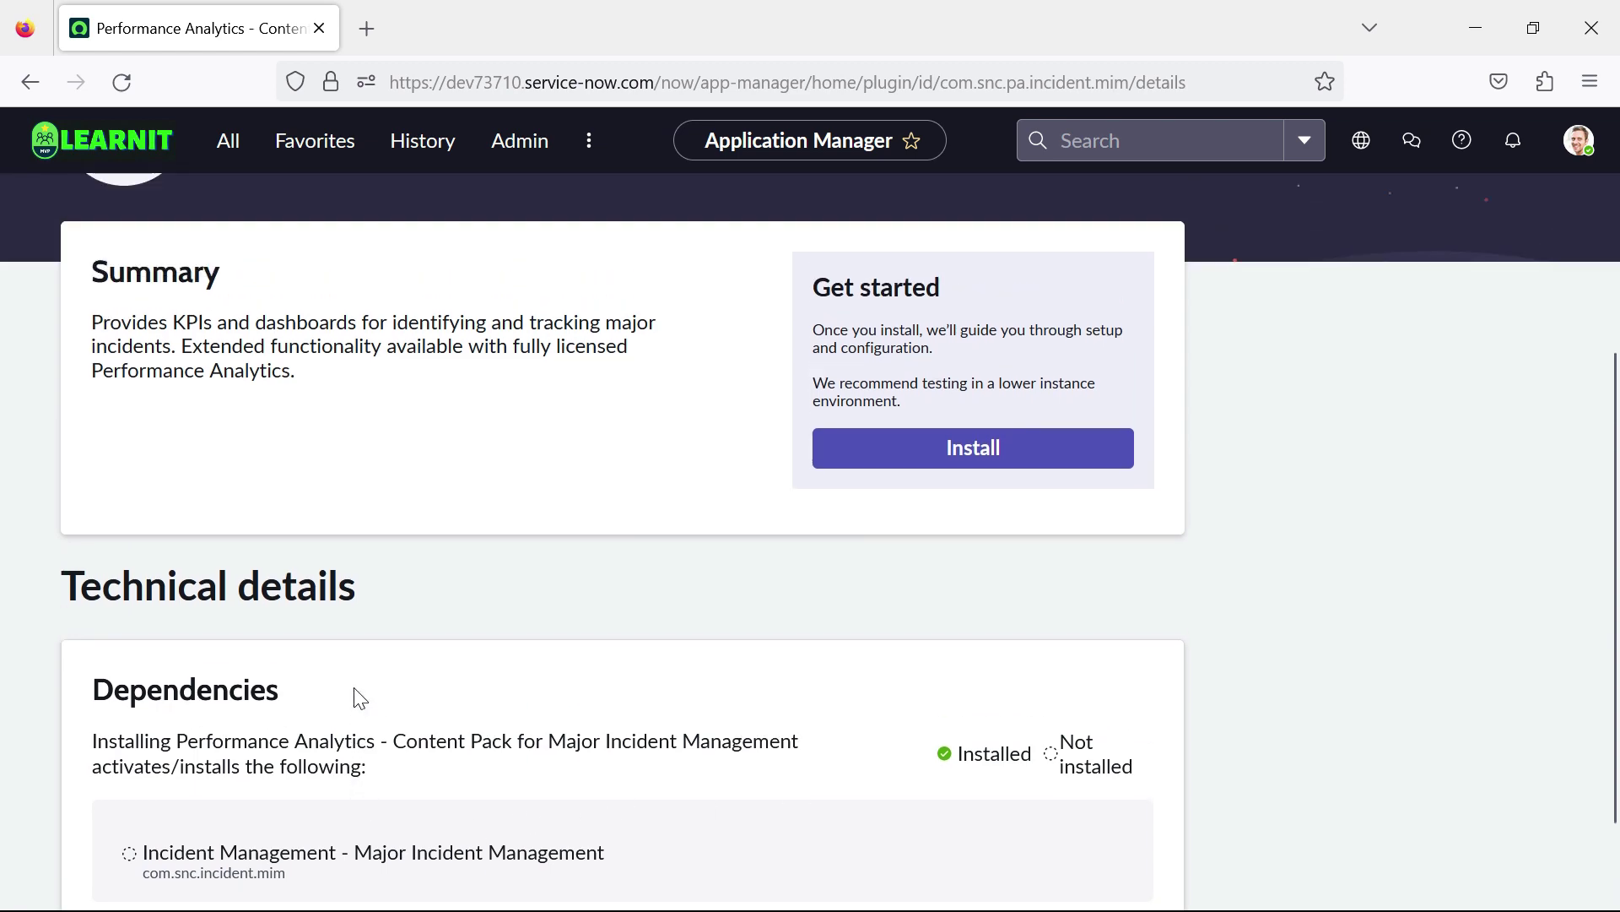
{"action": "scroll", "coordinate": [380, 568], "scroll_direction": "up", "scroll_amount": 2}
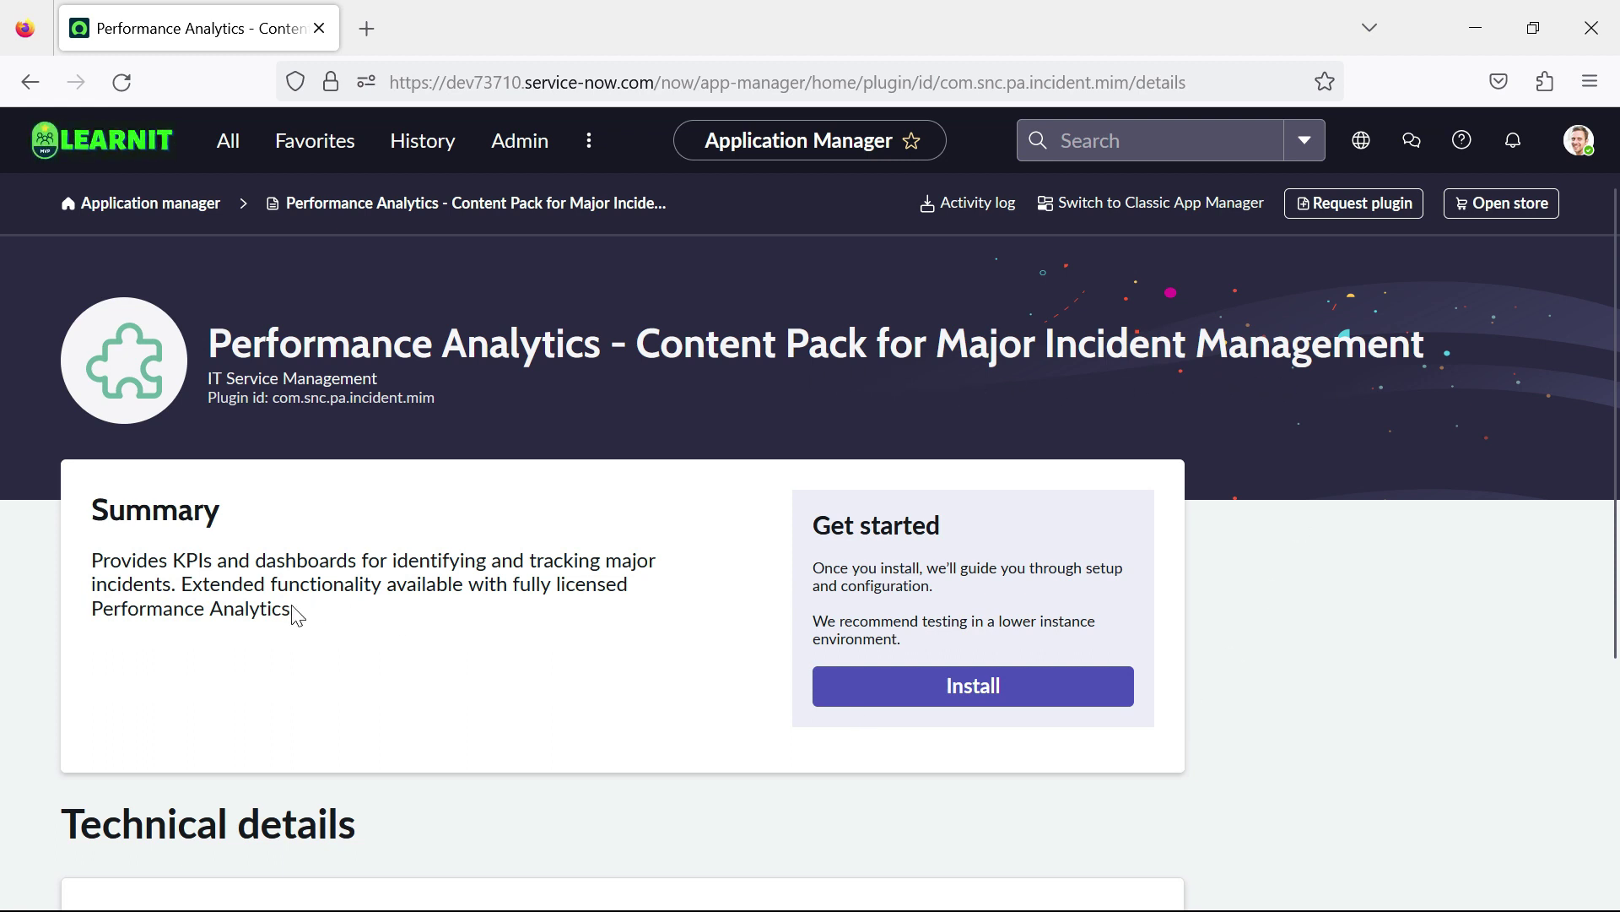
{"action": "scroll", "coordinate": [369, 703], "scroll_direction": "down", "scroll_amount": 3}
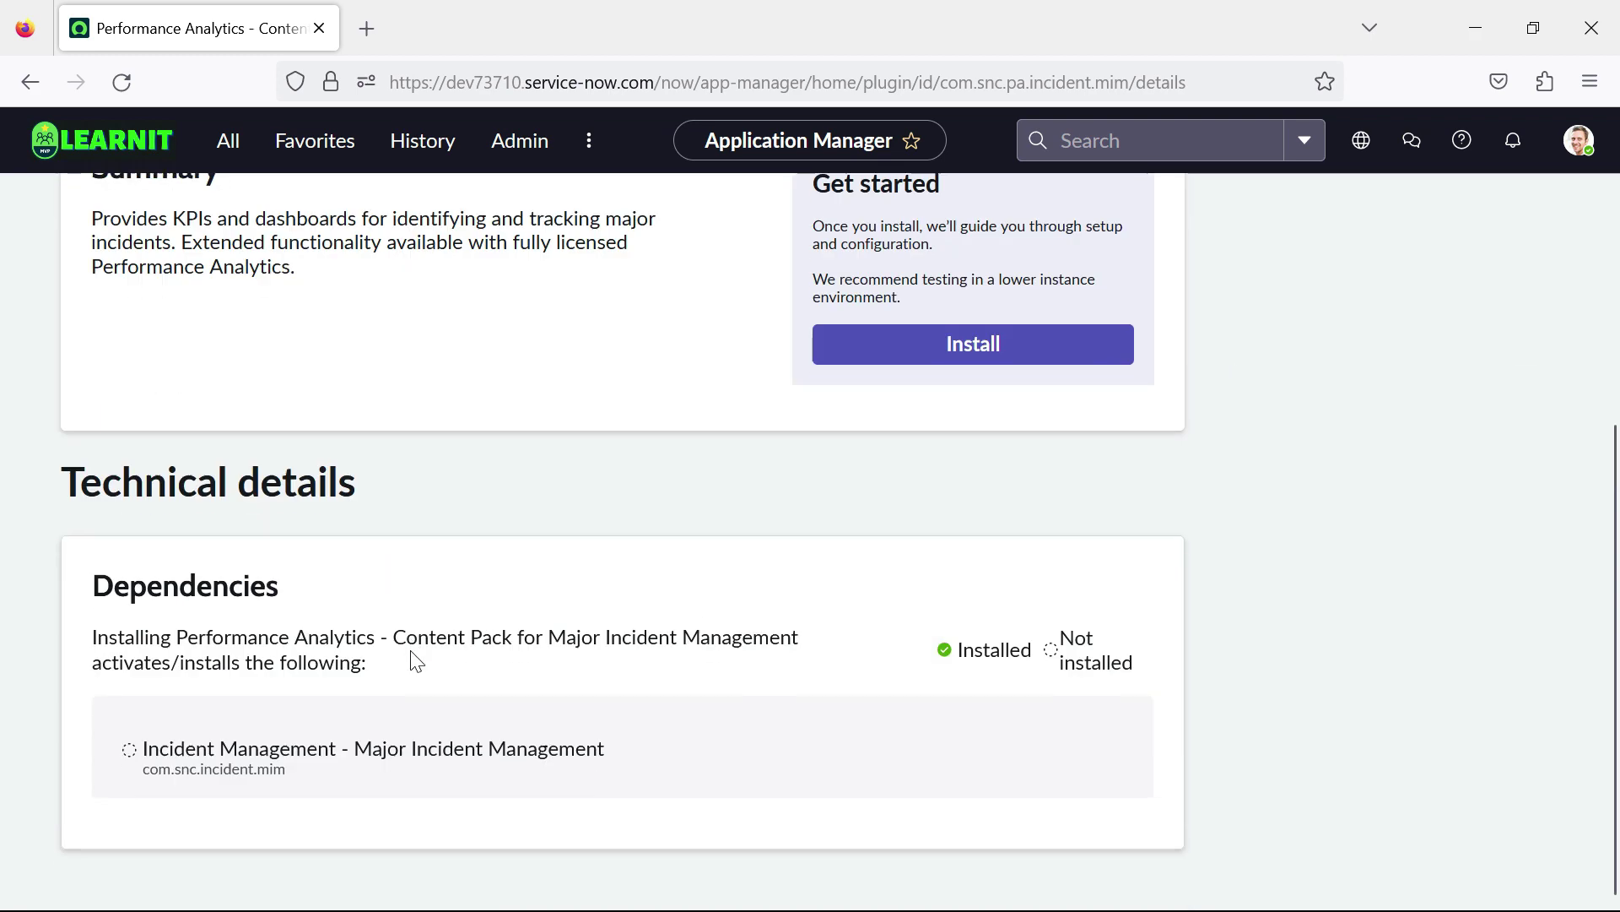
{"action": "scroll", "coordinate": [416, 658], "scroll_direction": "up", "scroll_amount": 3}
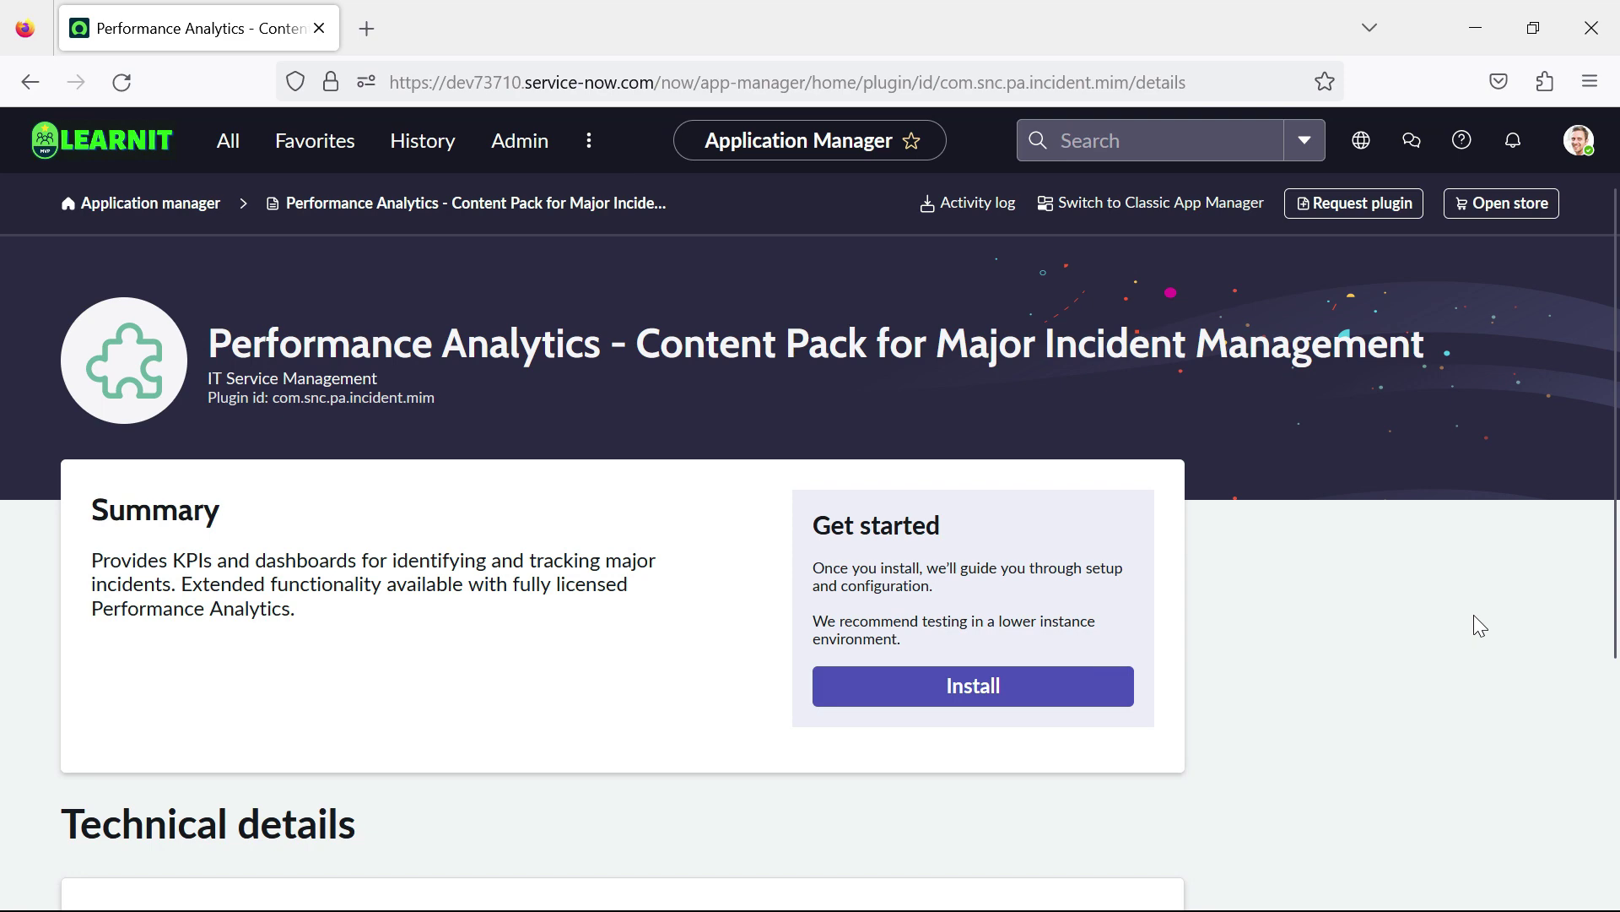
{"action": "scroll", "coordinate": [1462, 639], "scroll_direction": "down", "scroll_amount": 3}
{"action": "scroll", "coordinate": [1463, 643], "scroll_direction": "up", "scroll_amount": 2}
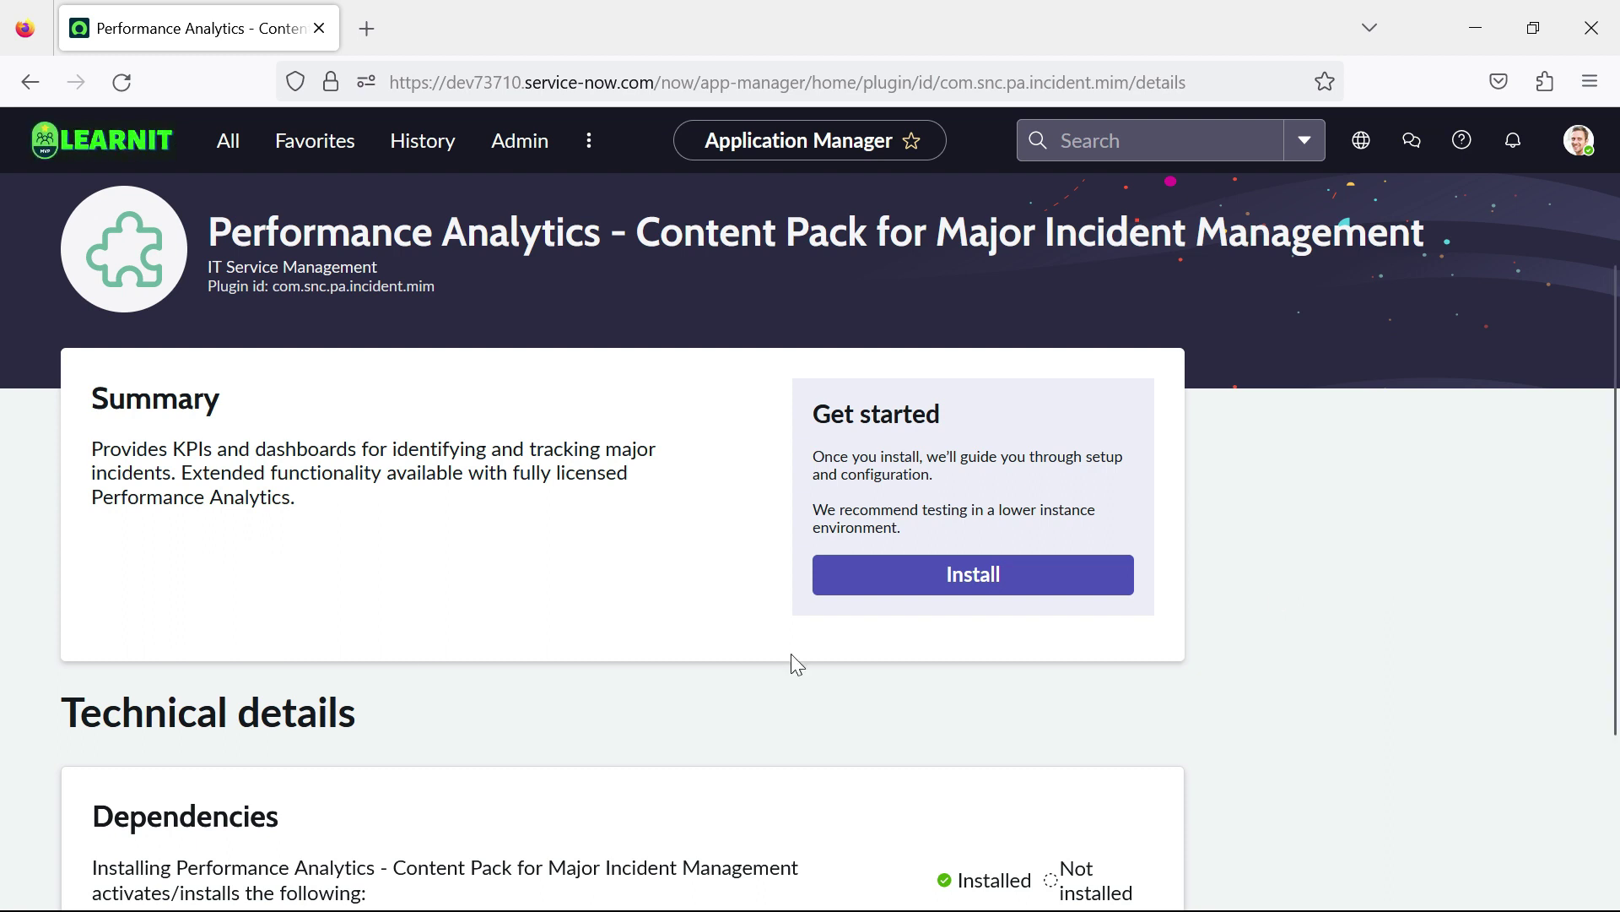
{"action": "left_click", "coordinate": [984, 583]}
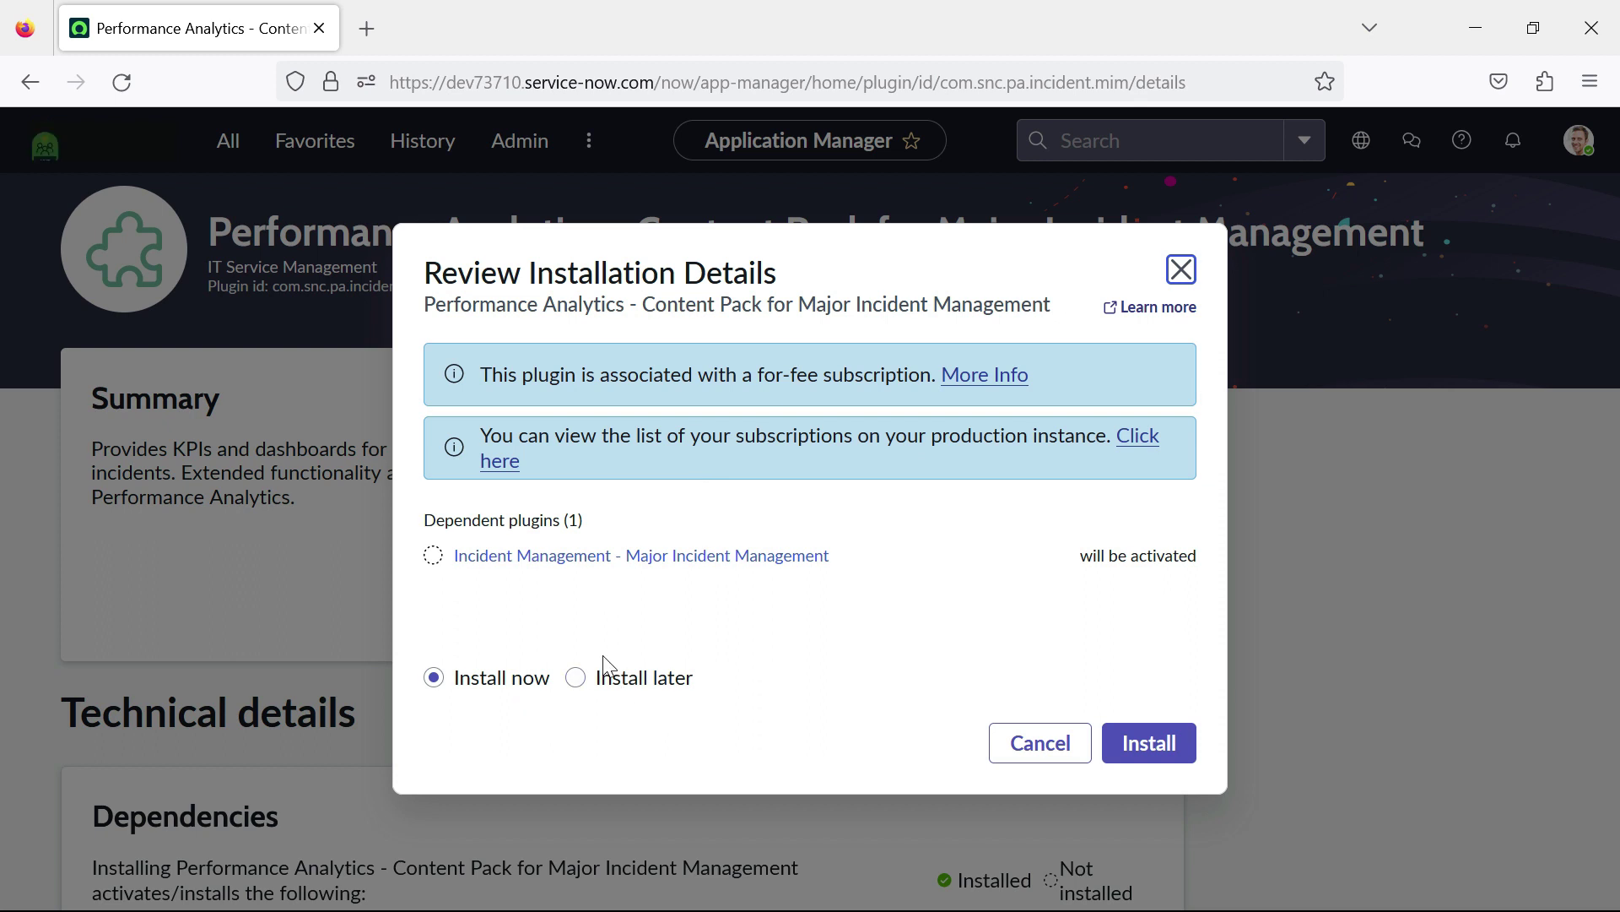
Install the Major Incident Management content pack now, with its Major Incident Management dependency, and view its details
{"action": "left_click", "coordinate": [578, 678]}
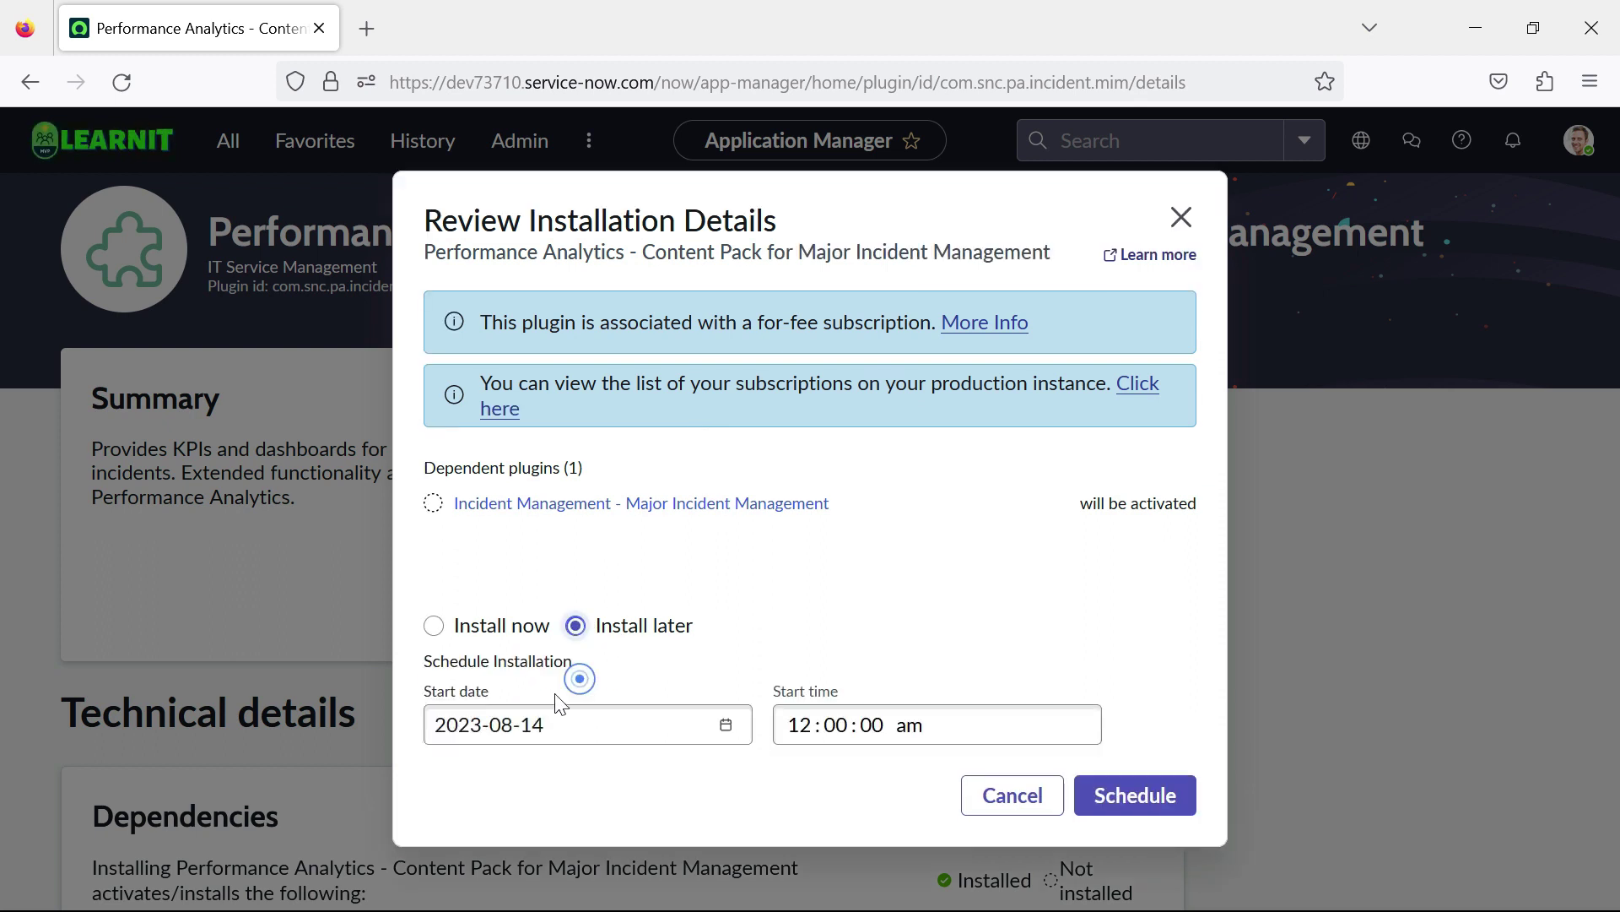
{"action": "left_click", "coordinate": [434, 626]}
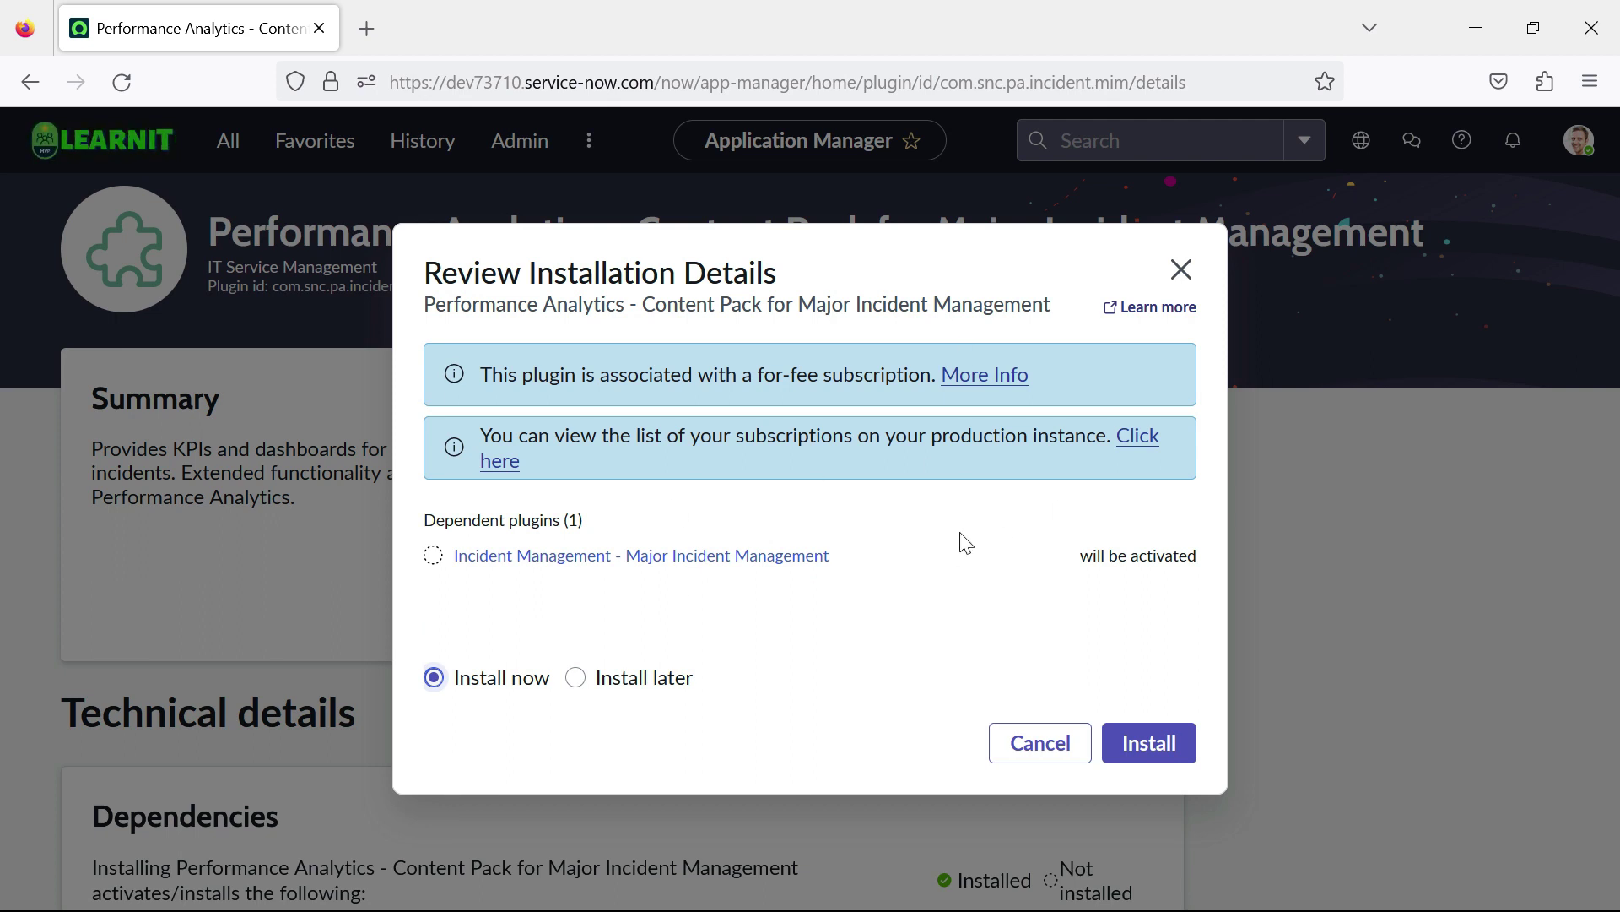
{"action": "left_click", "coordinate": [1162, 757]}
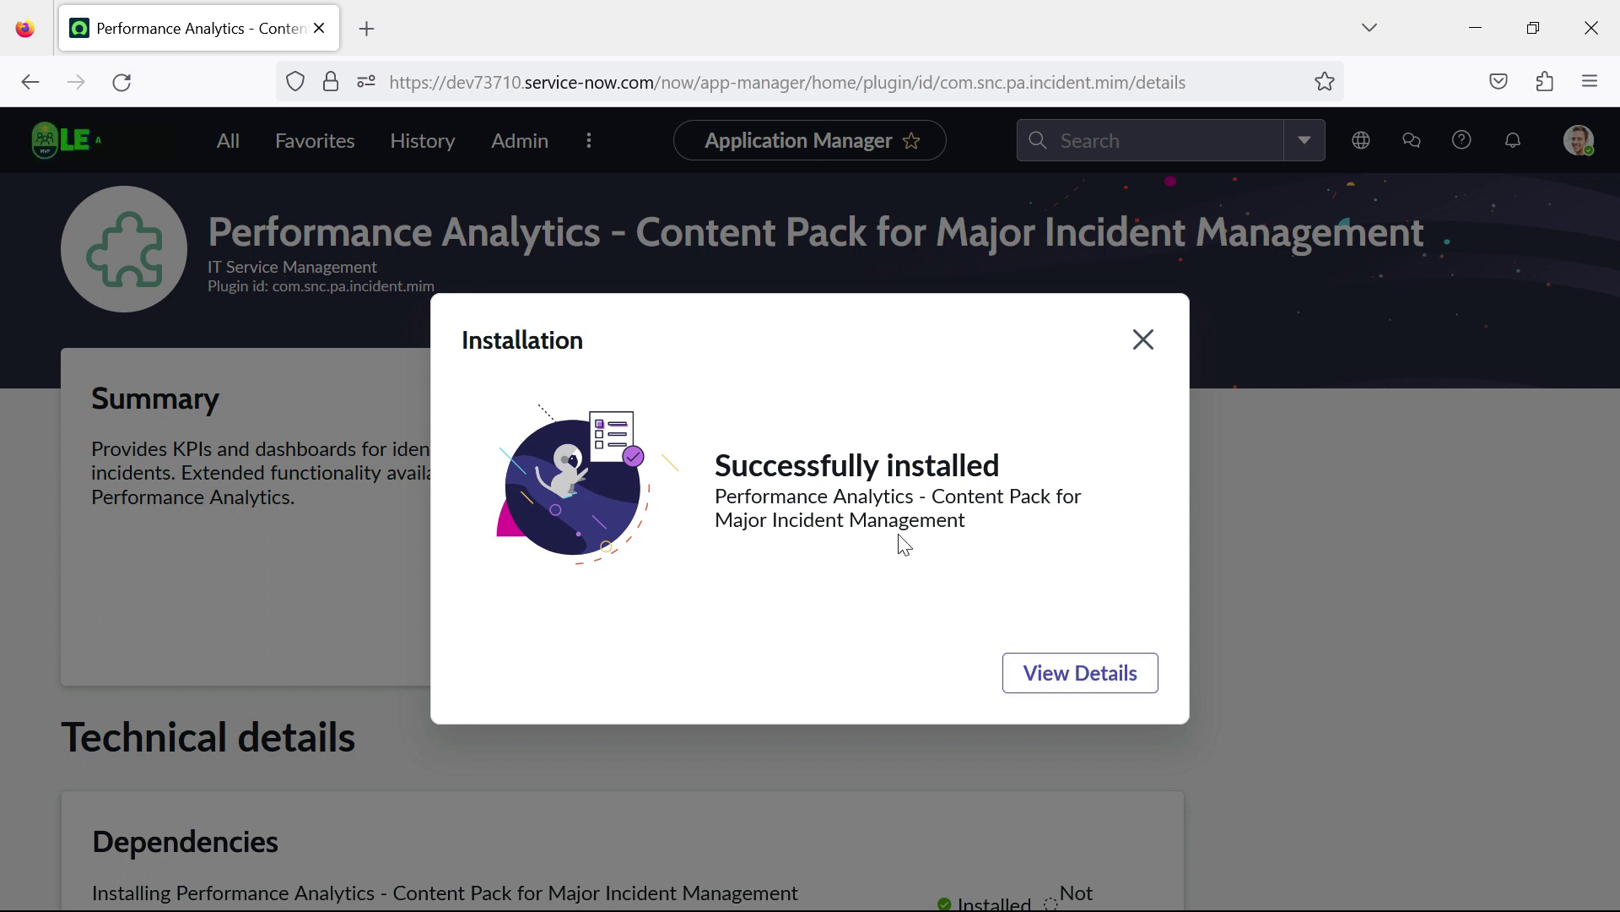
{"action": "left_click", "coordinate": [1050, 686]}
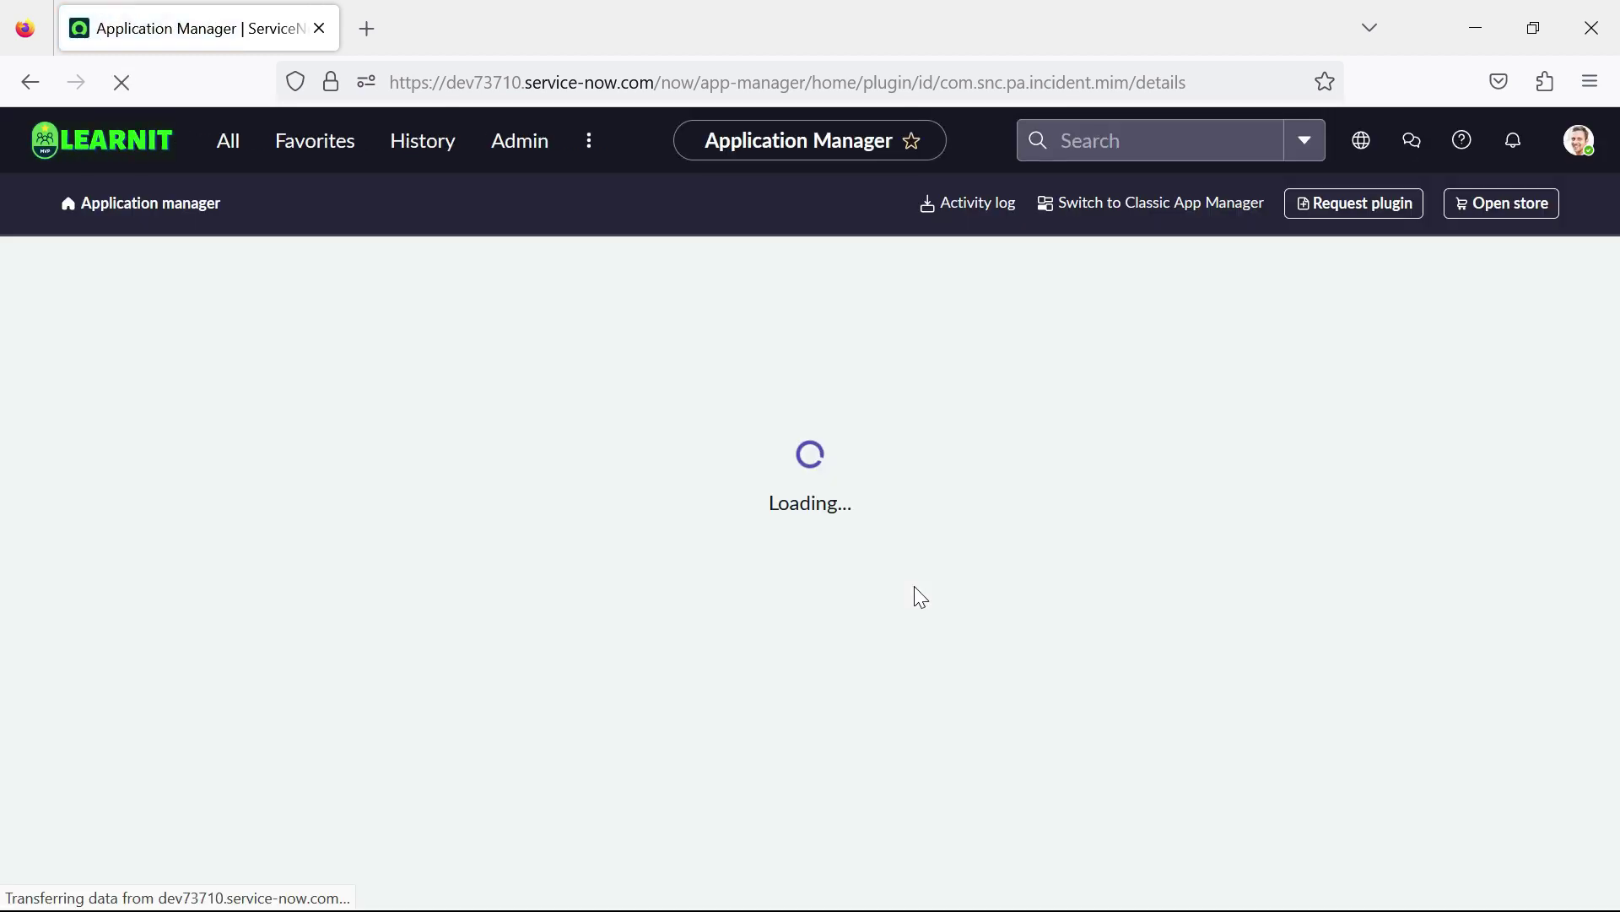
Browse the installed plugin's Activation details, including the Plugin Files and Customized files lists
{"action": "scroll", "coordinate": [503, 645], "scroll_direction": "down", "scroll_amount": 4}
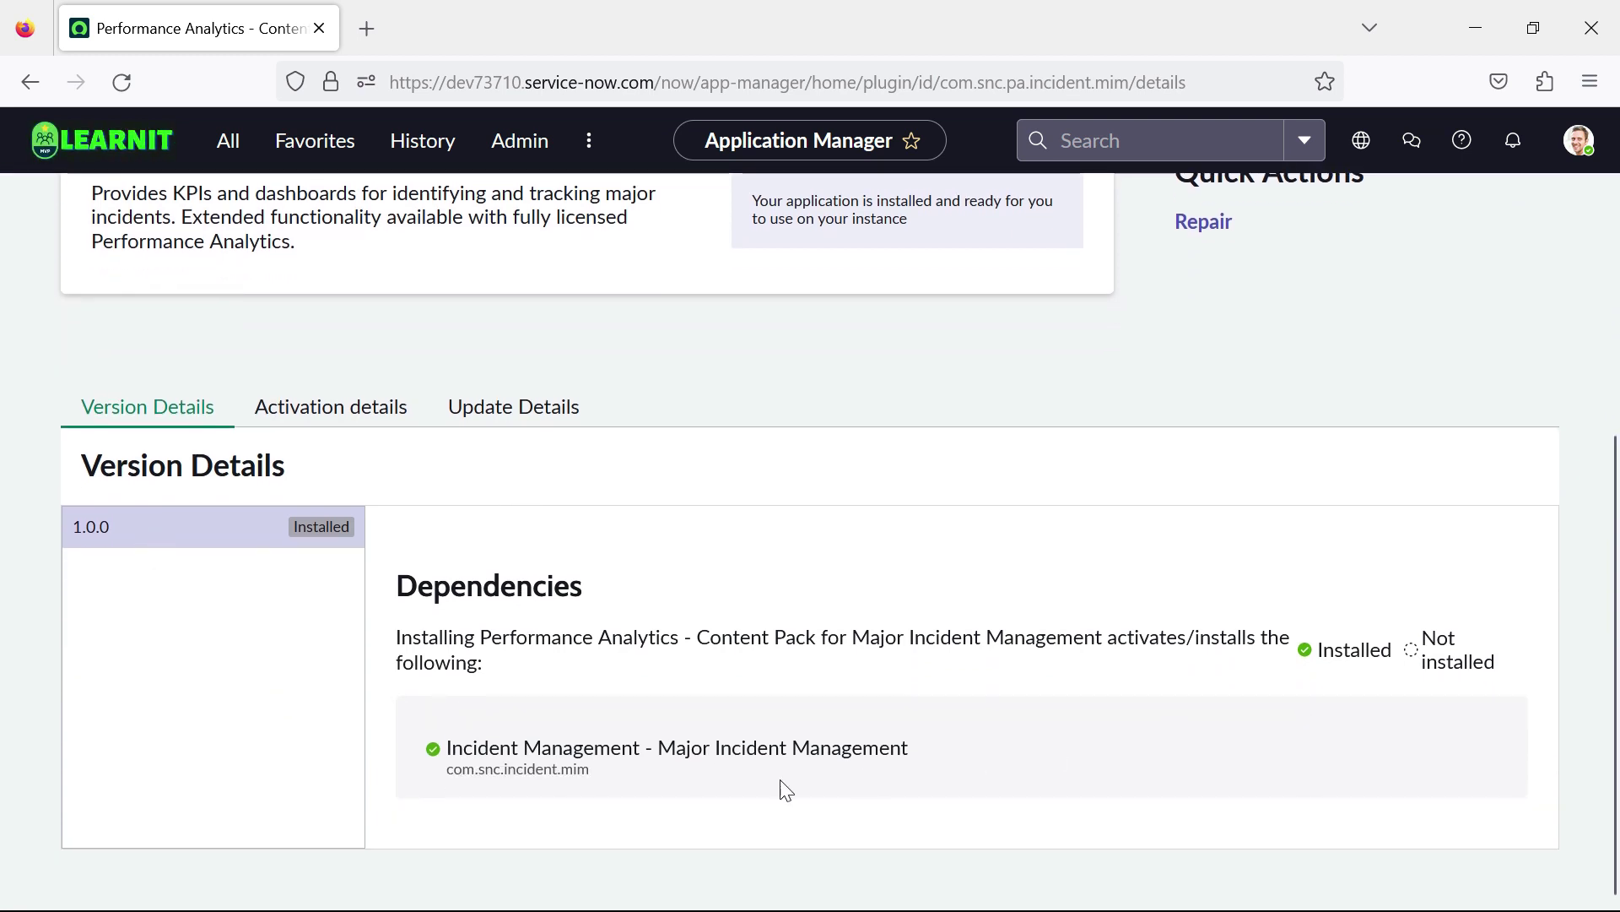
{"action": "left_click", "coordinate": [340, 415]}
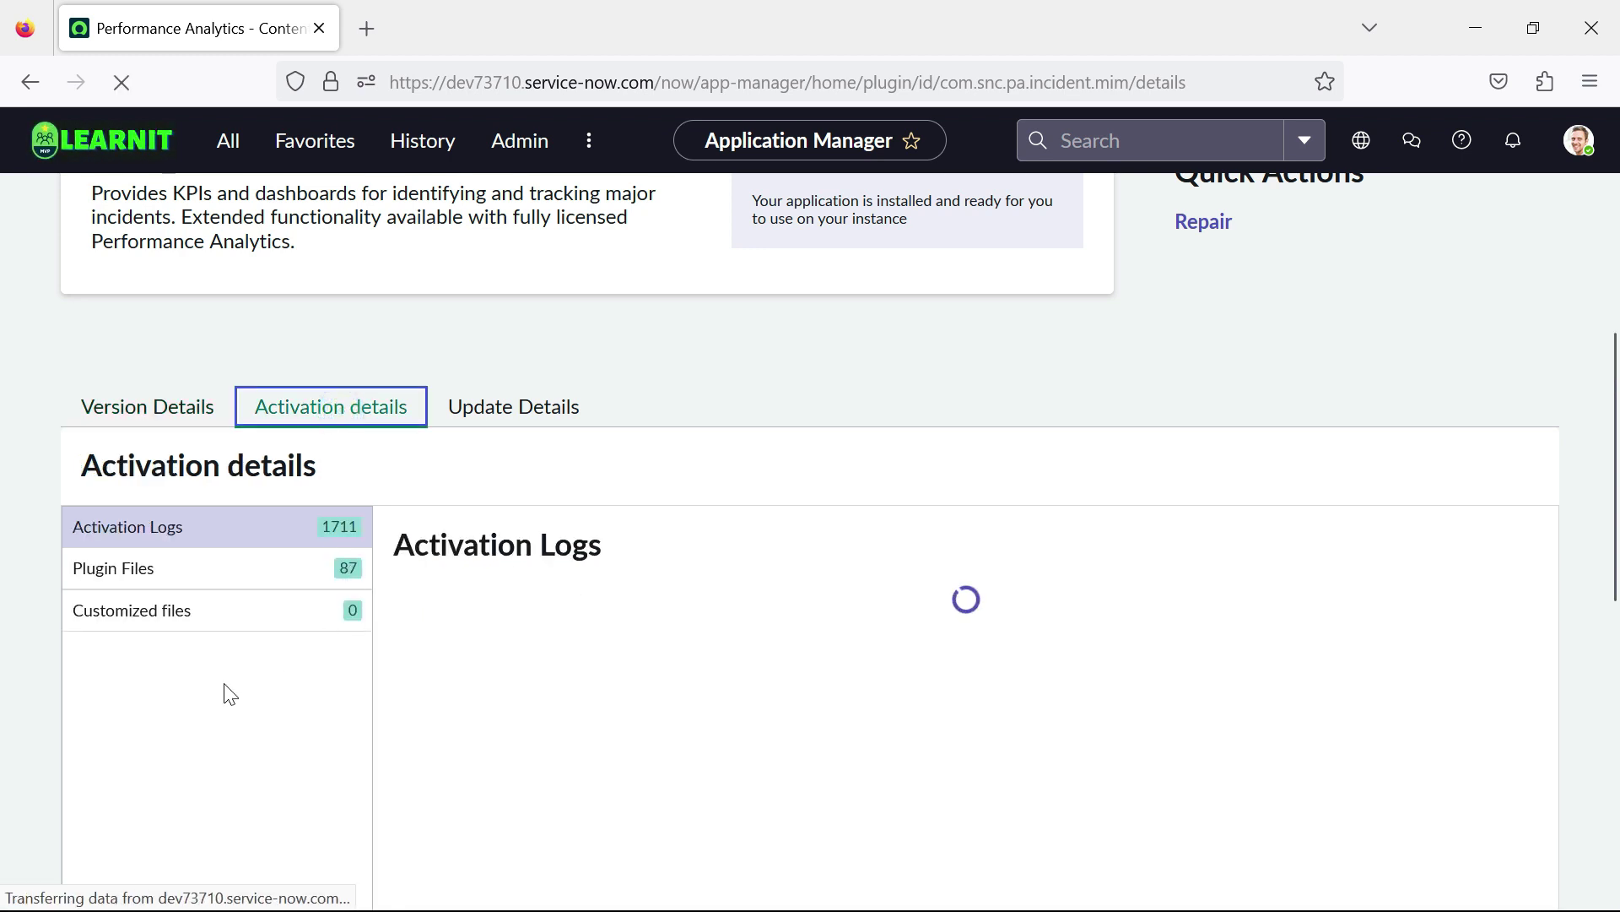
{"action": "left_click", "coordinate": [178, 568]}
{"action": "left_click", "coordinate": [184, 620]}
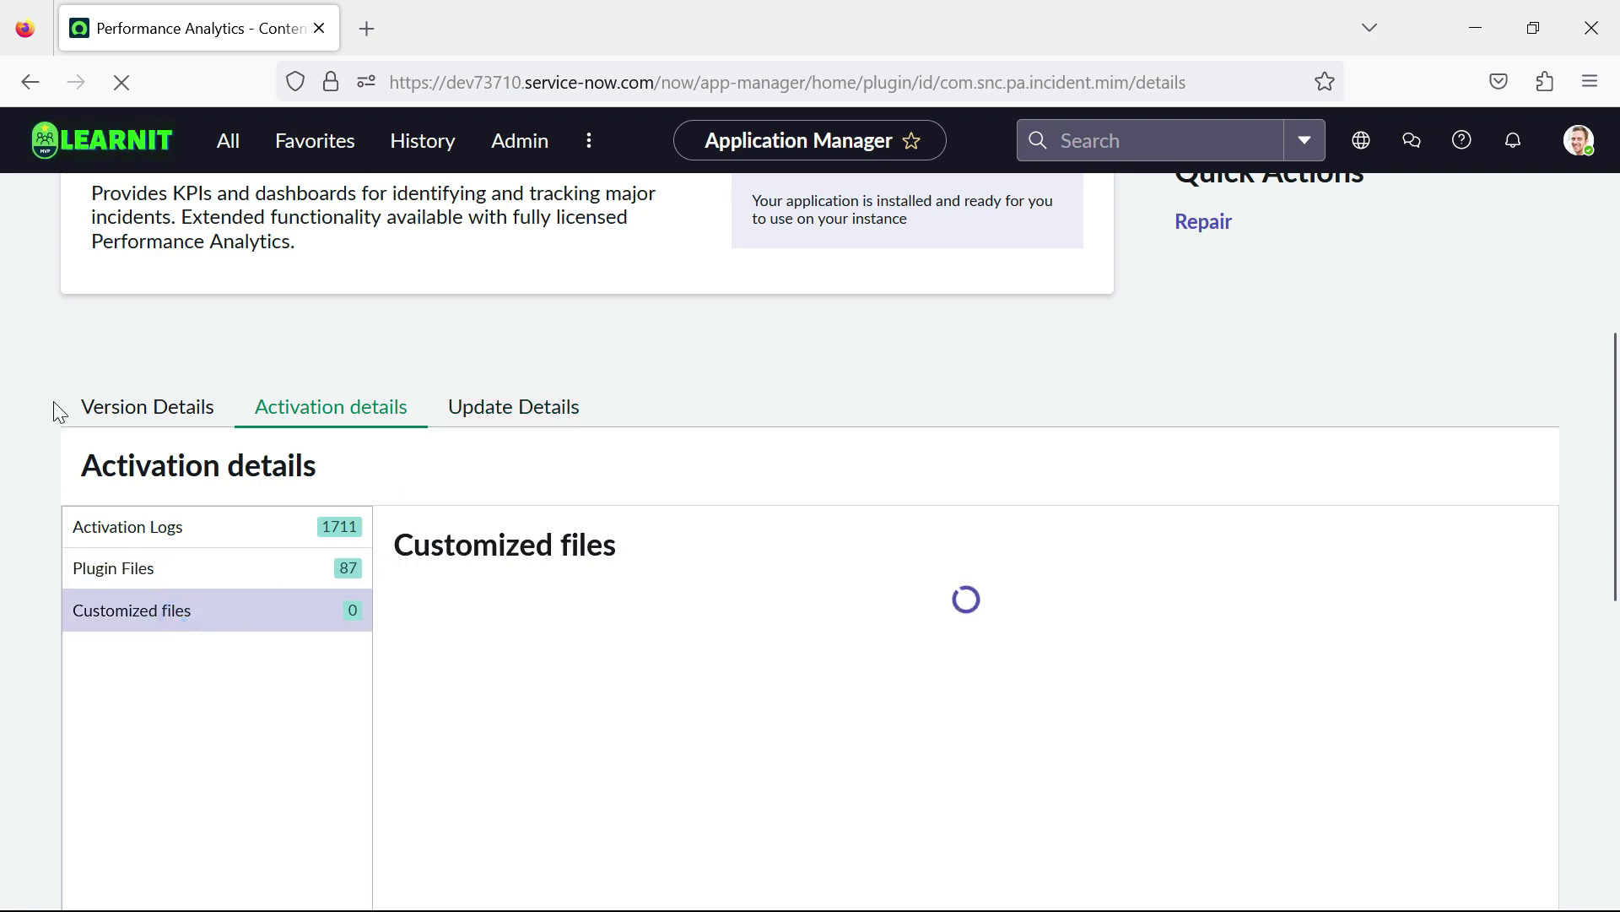
Revisit Version Details, then show Plugin Files and the Update Details listing 87 applied changes
{"action": "left_click", "coordinate": [92, 406]}
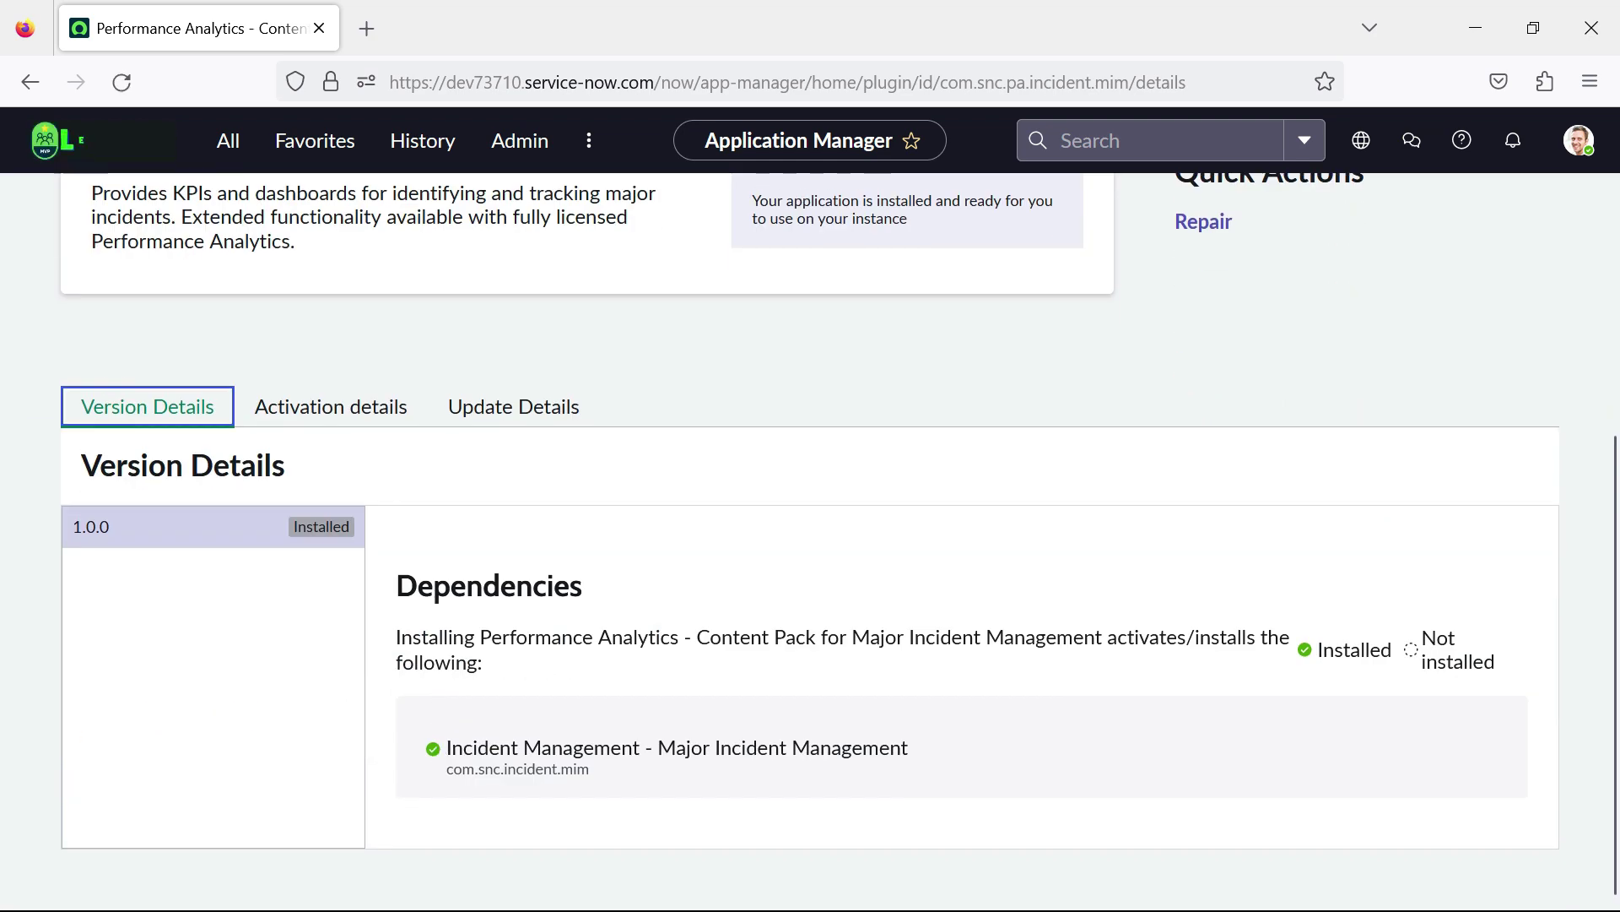
{"action": "left_click", "coordinate": [283, 408]}
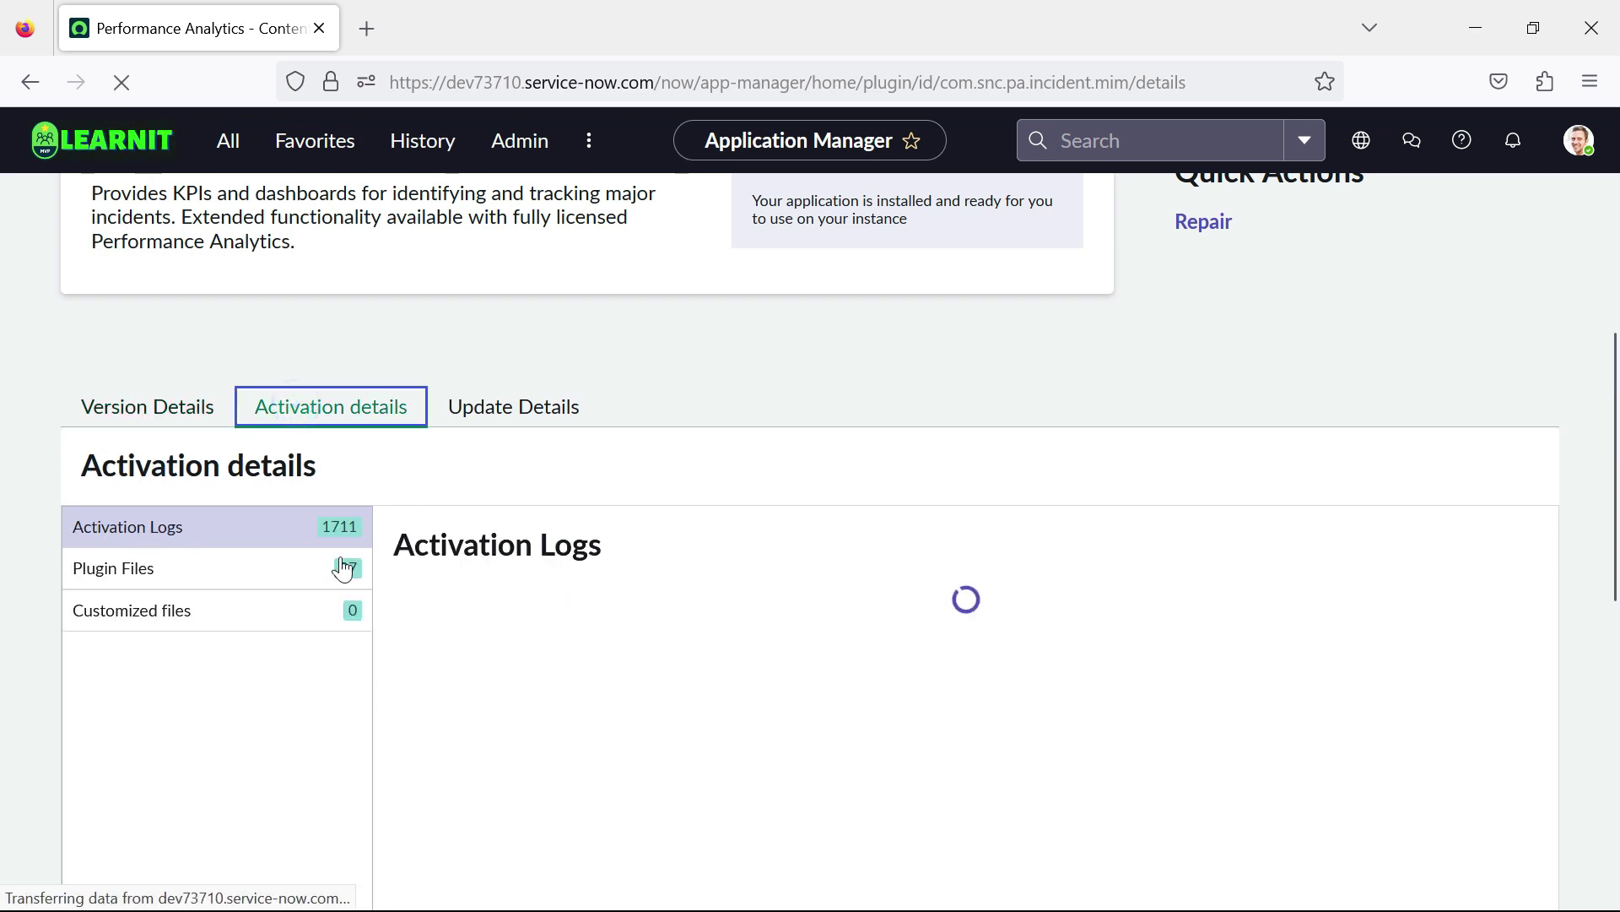
{"action": "left_click", "coordinate": [218, 579]}
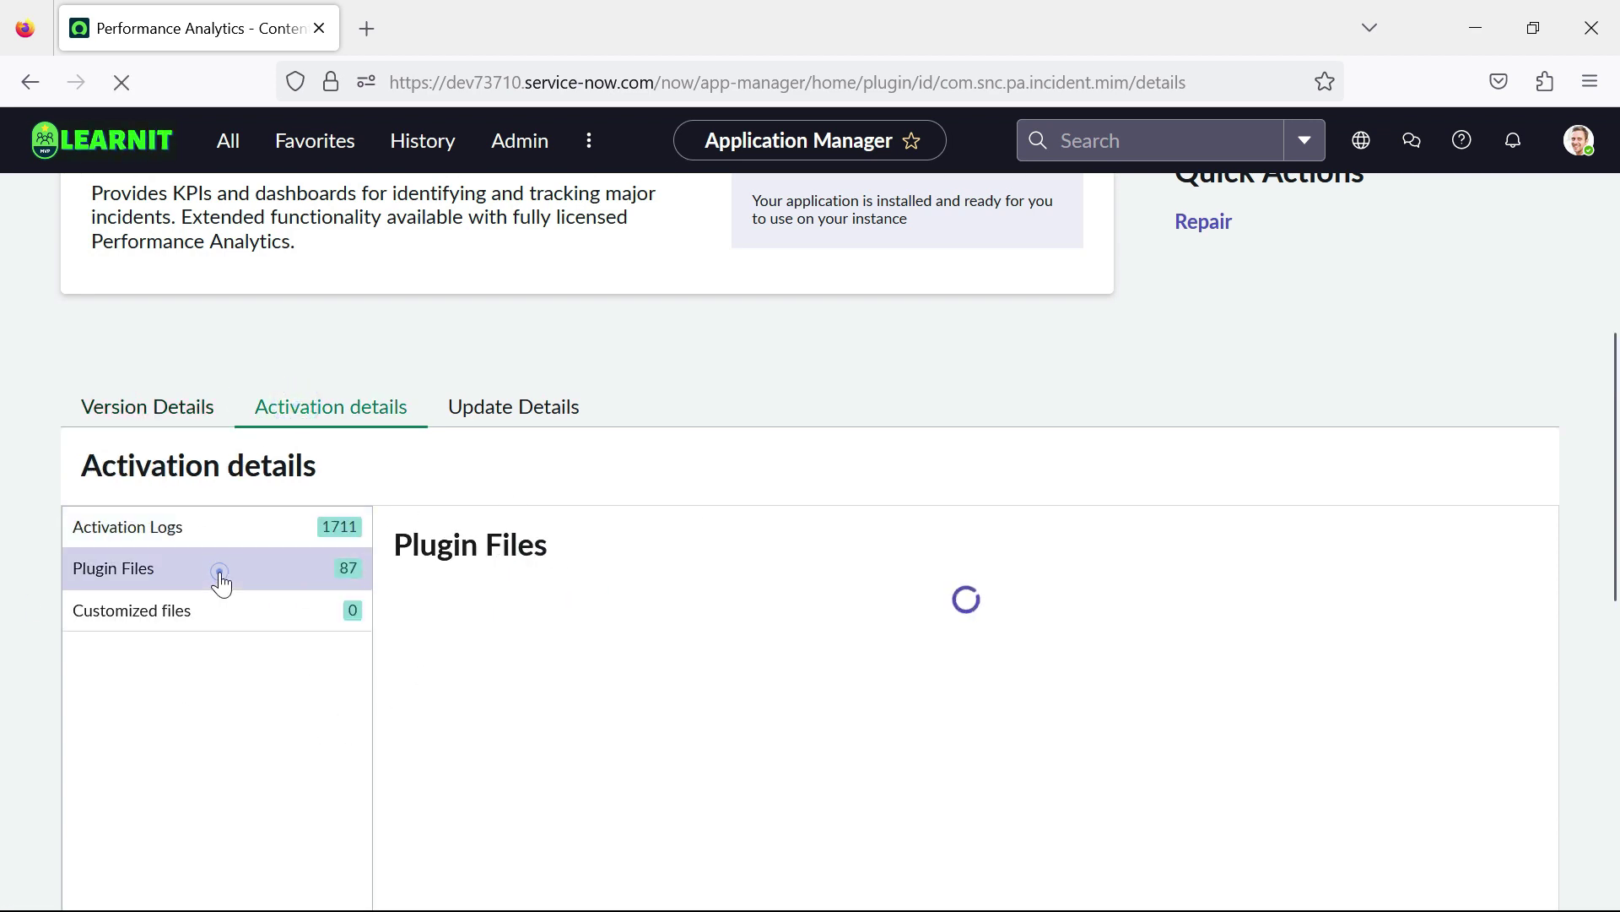
{"action": "left_click", "coordinate": [483, 413]}
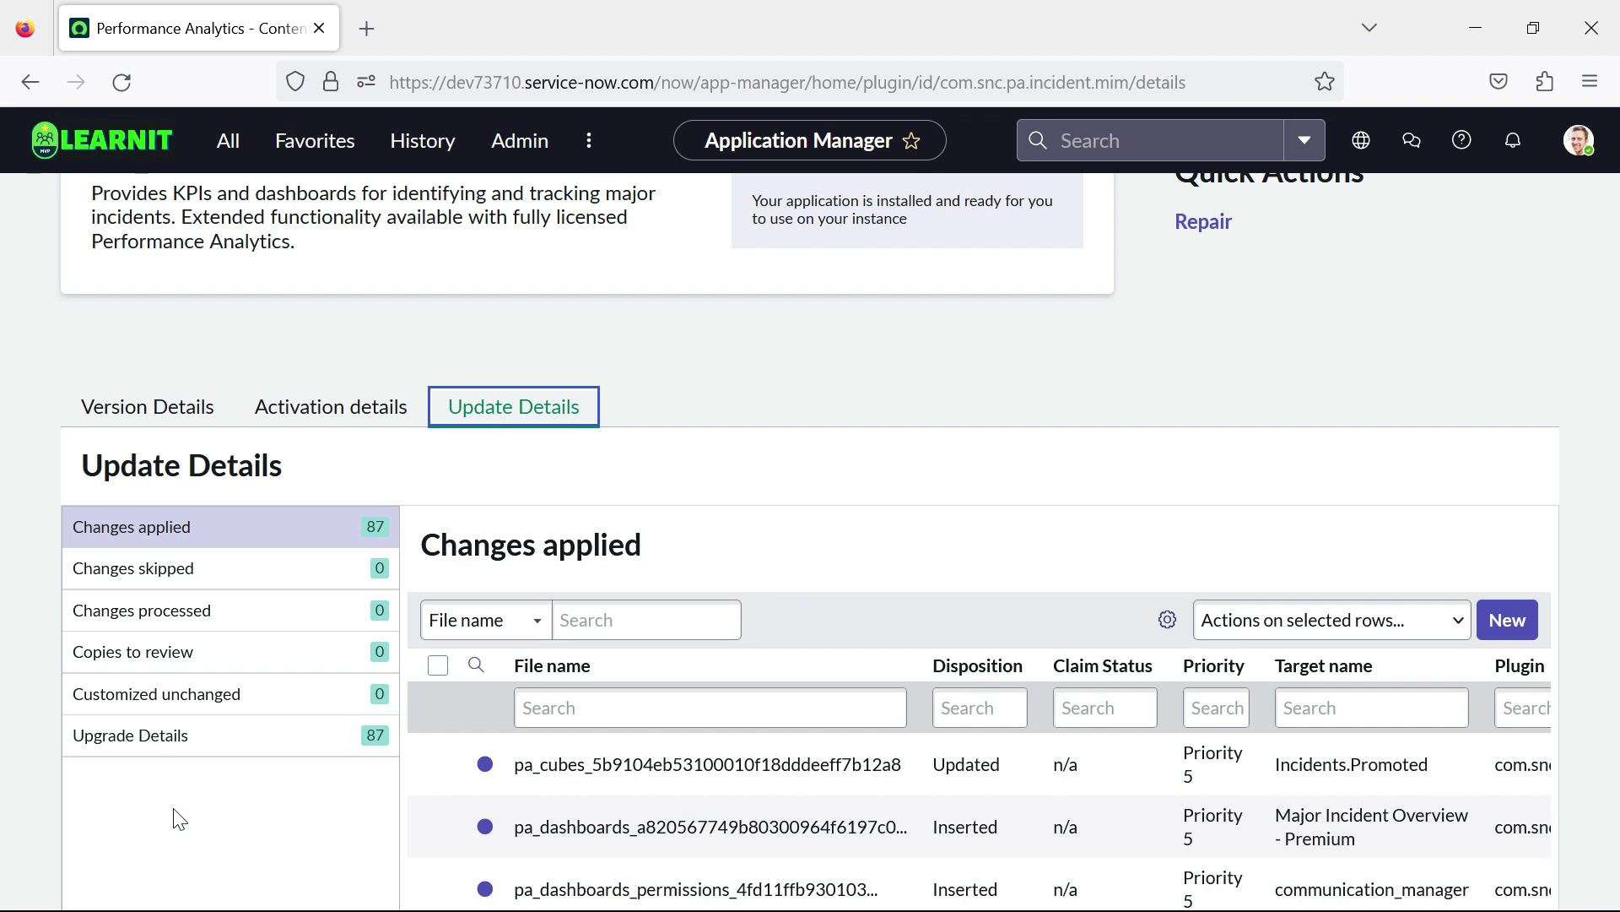
{"action": "scroll", "coordinate": [211, 793], "scroll_direction": "down", "scroll_amount": 3}
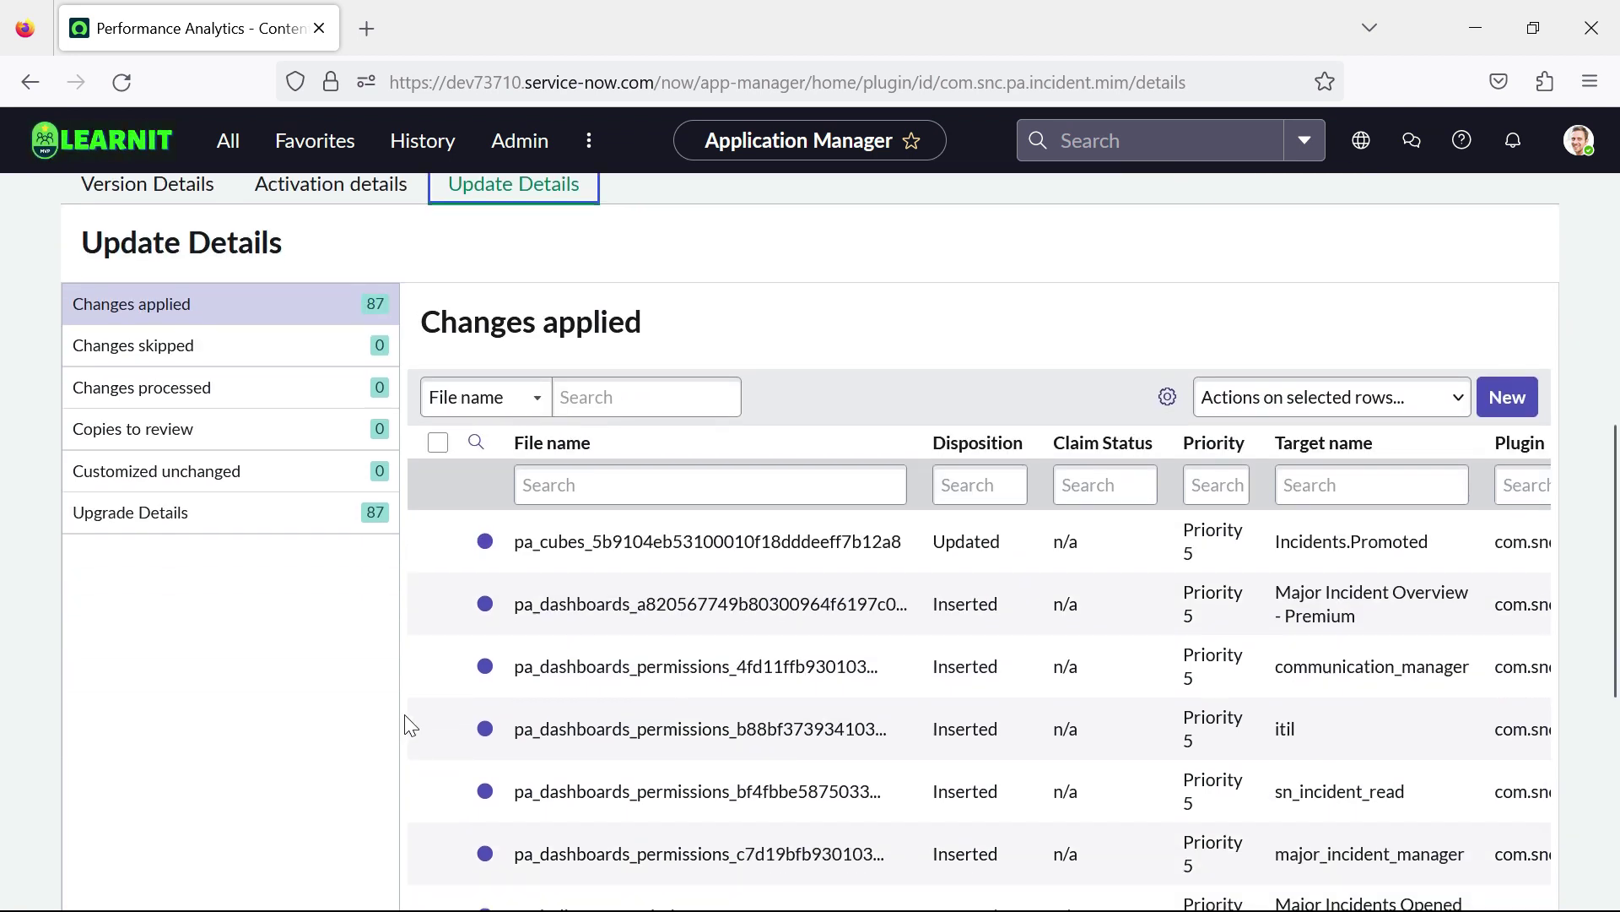
{"action": "scroll", "coordinate": [449, 699], "scroll_direction": "down", "scroll_amount": 6}
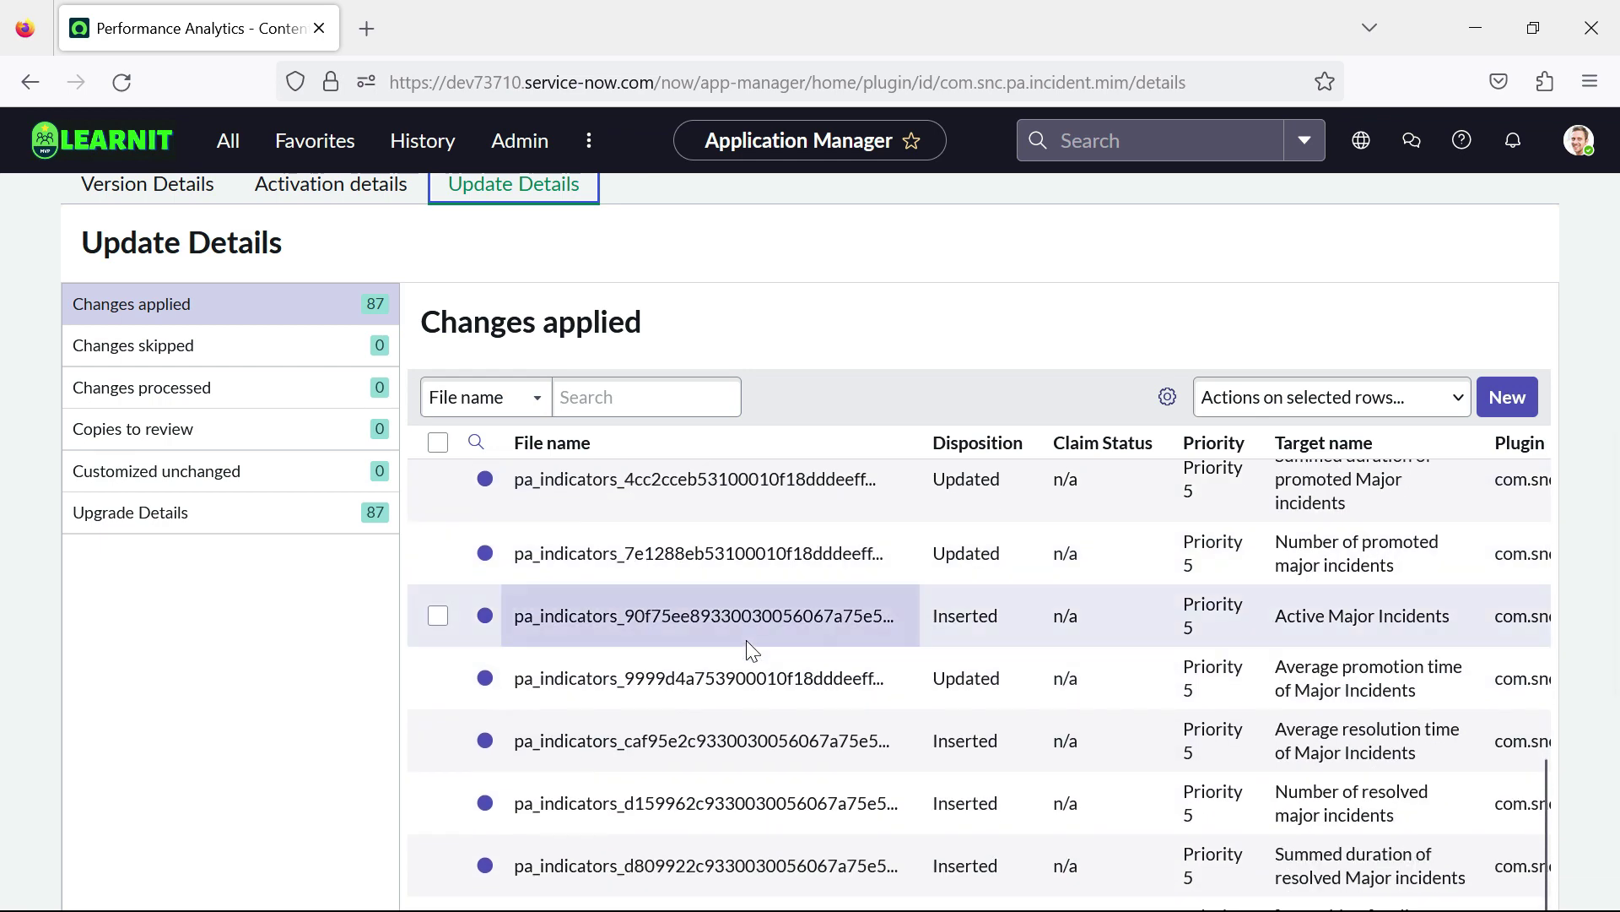
{"action": "scroll", "coordinate": [746, 640], "scroll_direction": "up", "scroll_amount": 5}
{"action": "scroll", "coordinate": [746, 639], "scroll_direction": "down", "scroll_amount": 5}
{"action": "scroll", "coordinate": [742, 661], "scroll_direction": "up", "scroll_amount": 6}
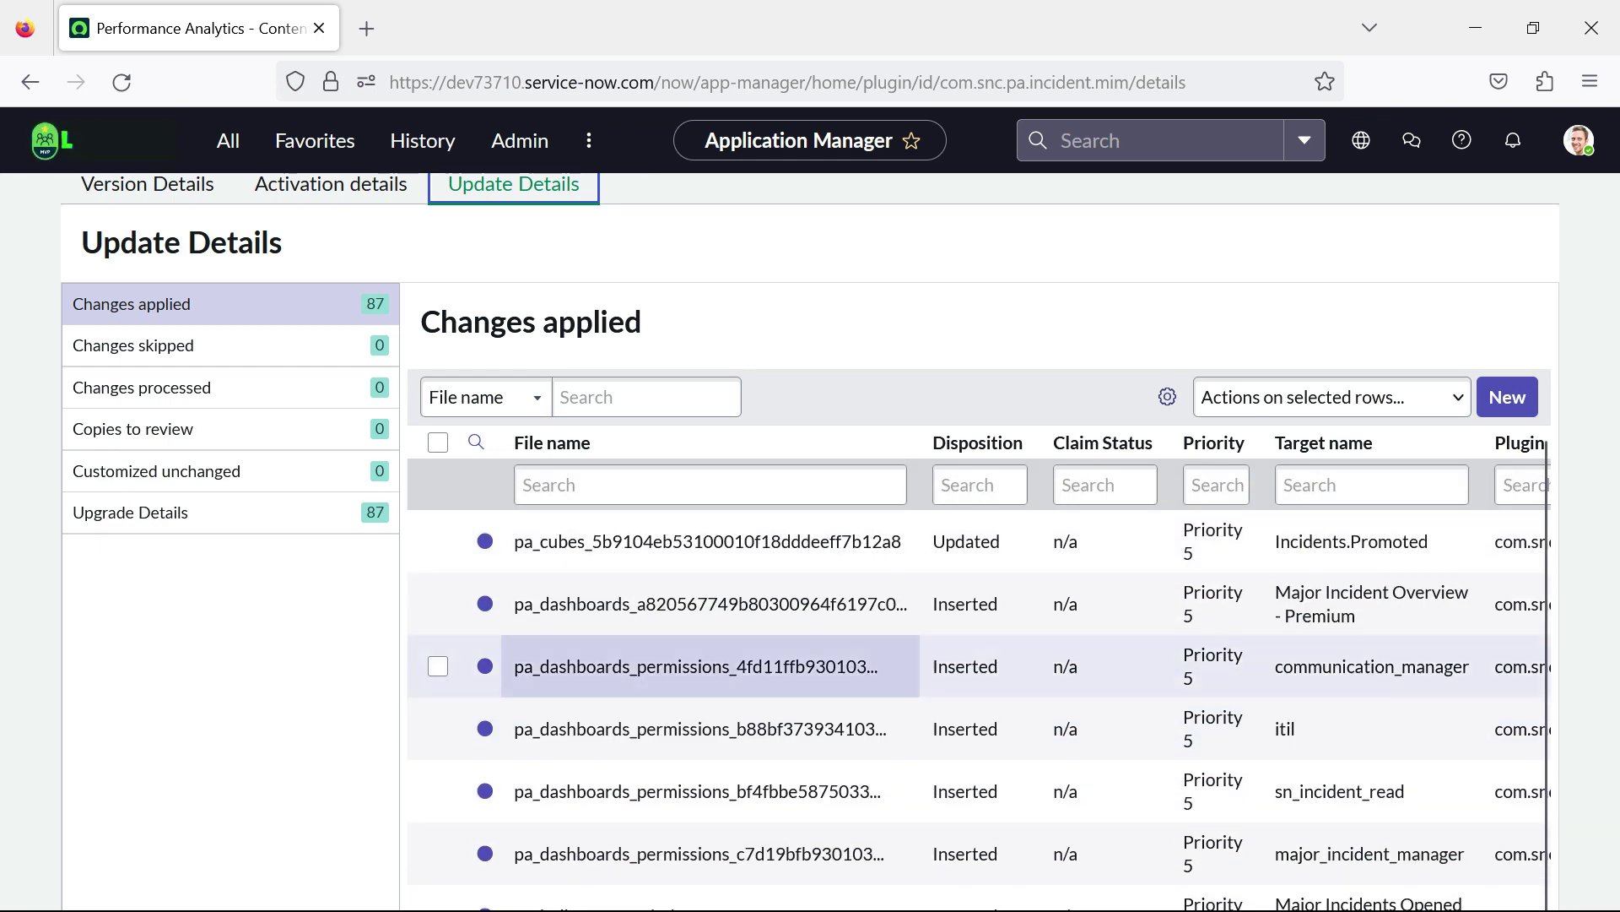
{"action": "scroll", "coordinate": [408, 683], "scroll_direction": "up", "scroll_amount": 8}
{"action": "left_click", "coordinate": [355, 770]}
{"action": "scroll", "coordinate": [780, 606], "scroll_direction": "down", "scroll_amount": 7}
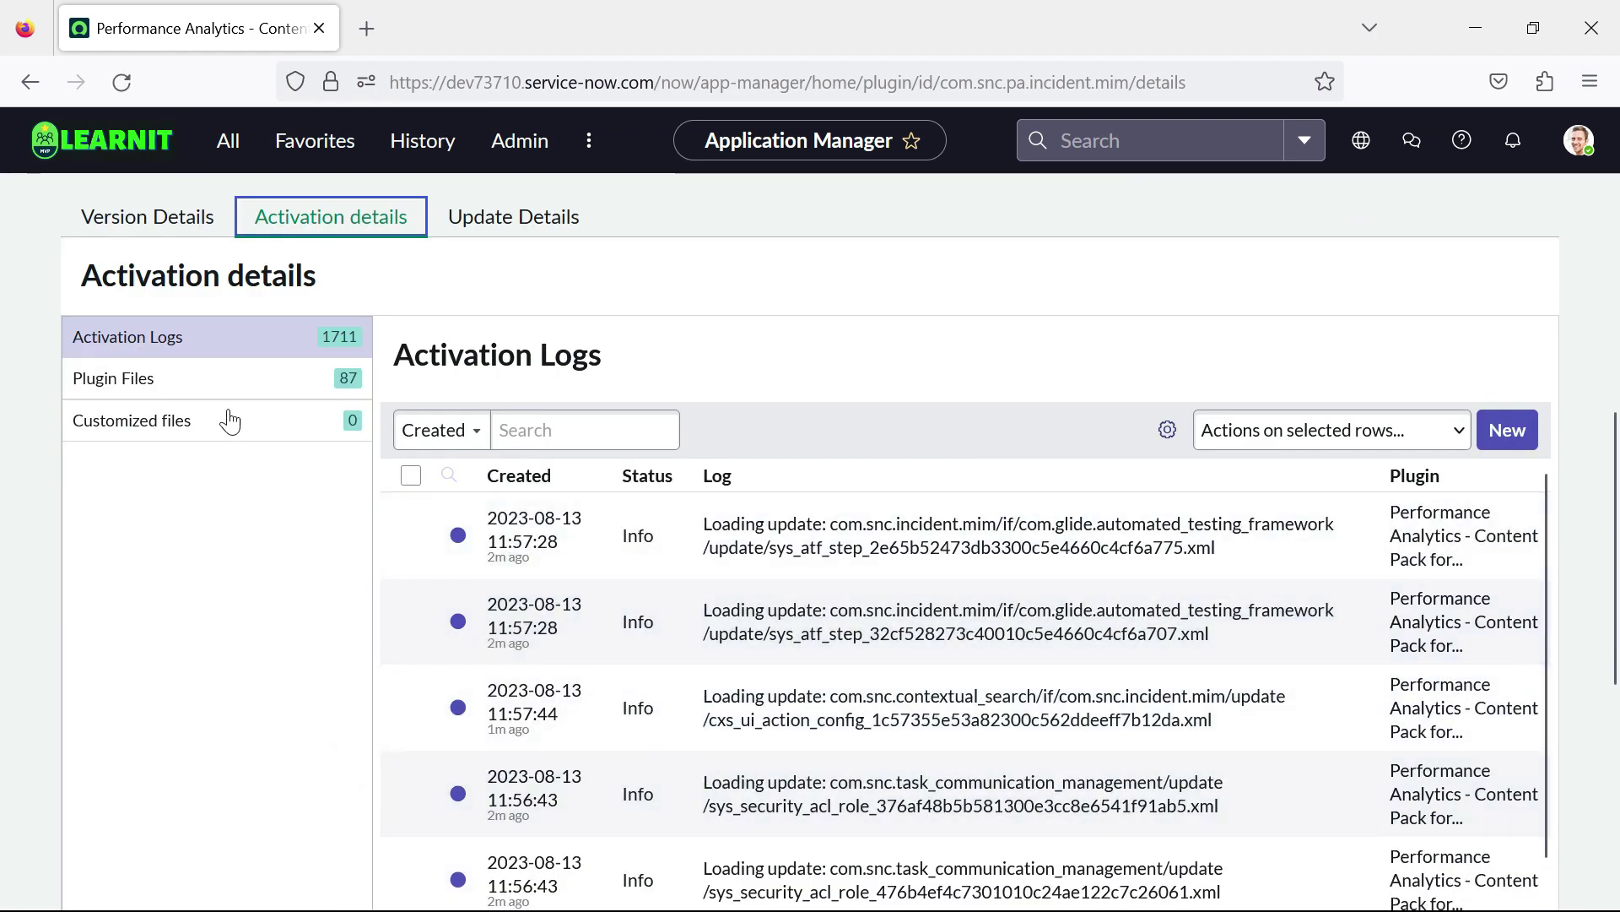
{"action": "left_click", "coordinate": [206, 395]}
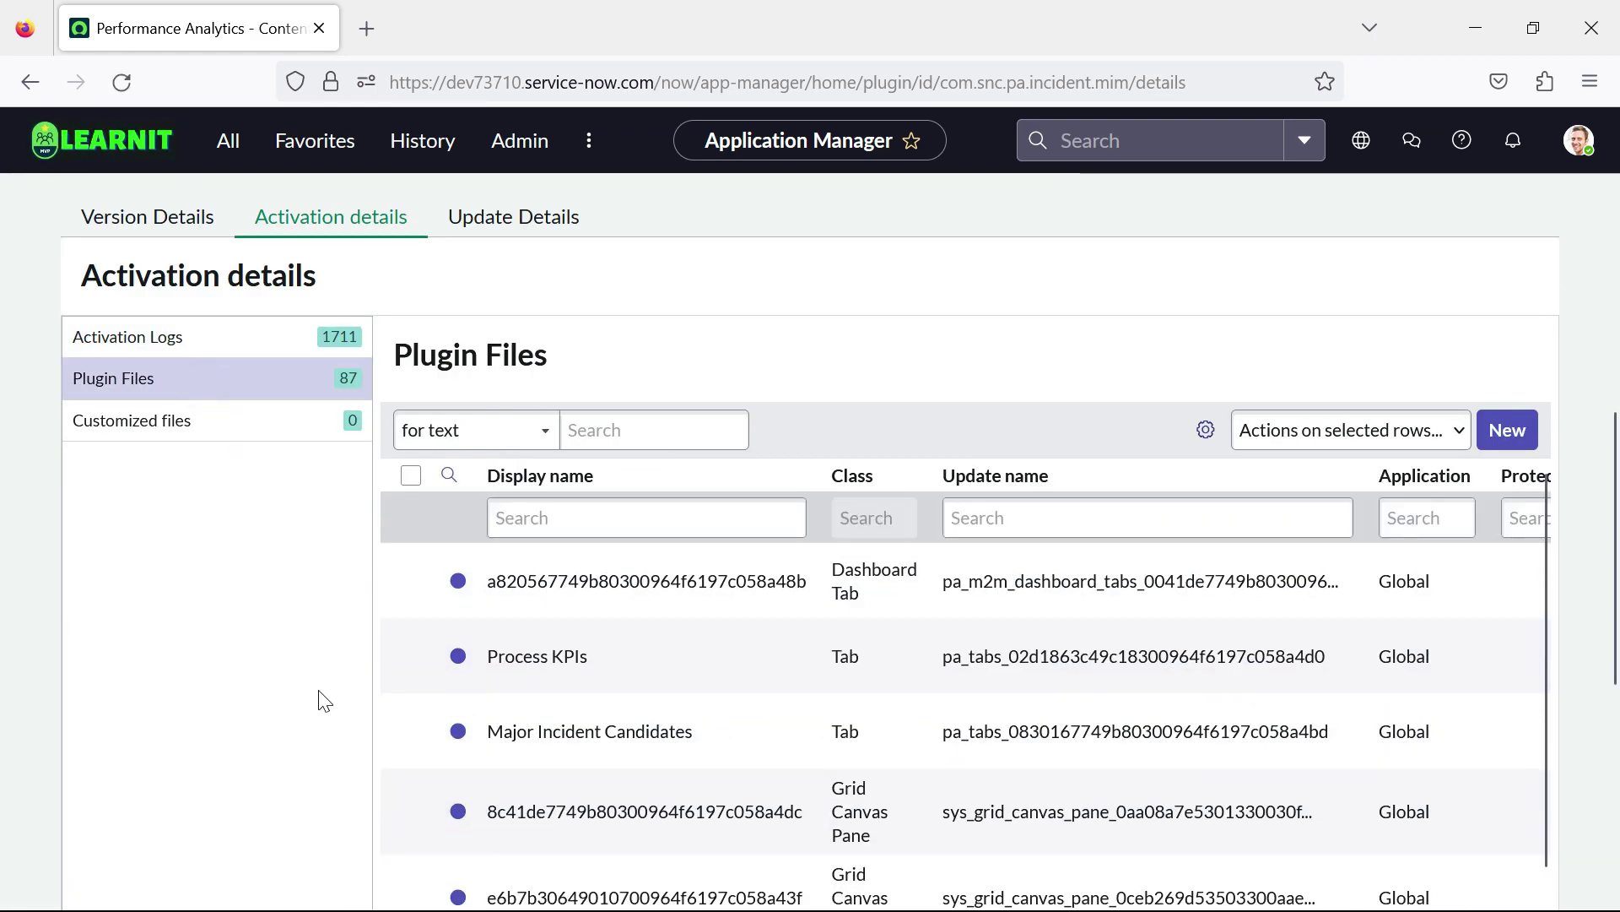
{"action": "scroll", "coordinate": [317, 691], "scroll_direction": "down", "scroll_amount": 4}
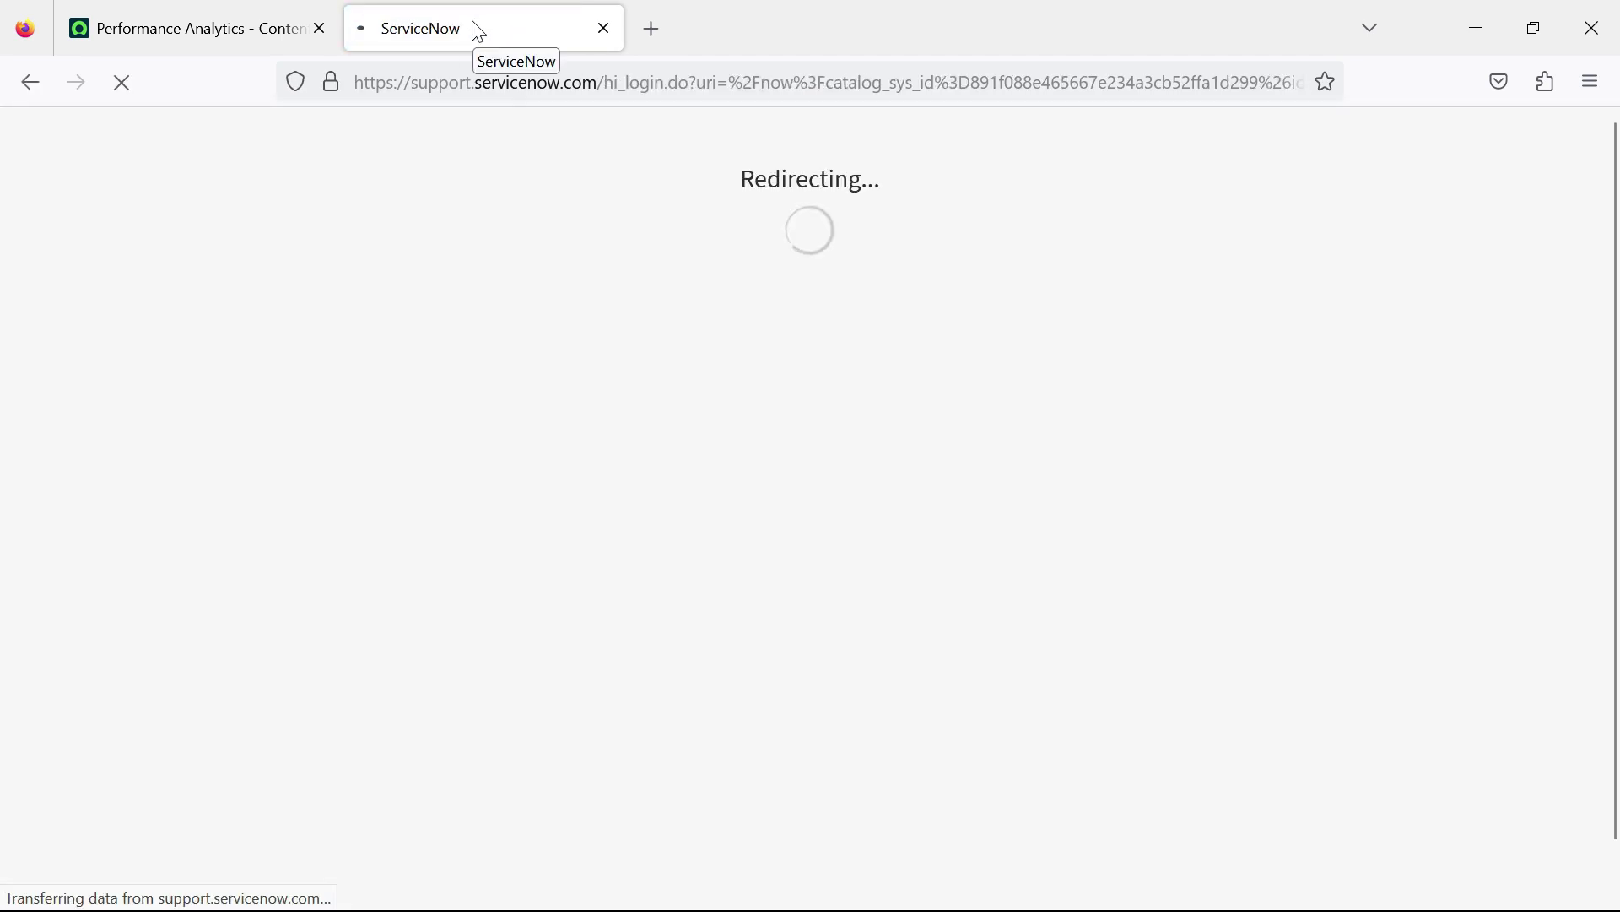
{"action": "middle_click", "coordinate": [478, 31]}
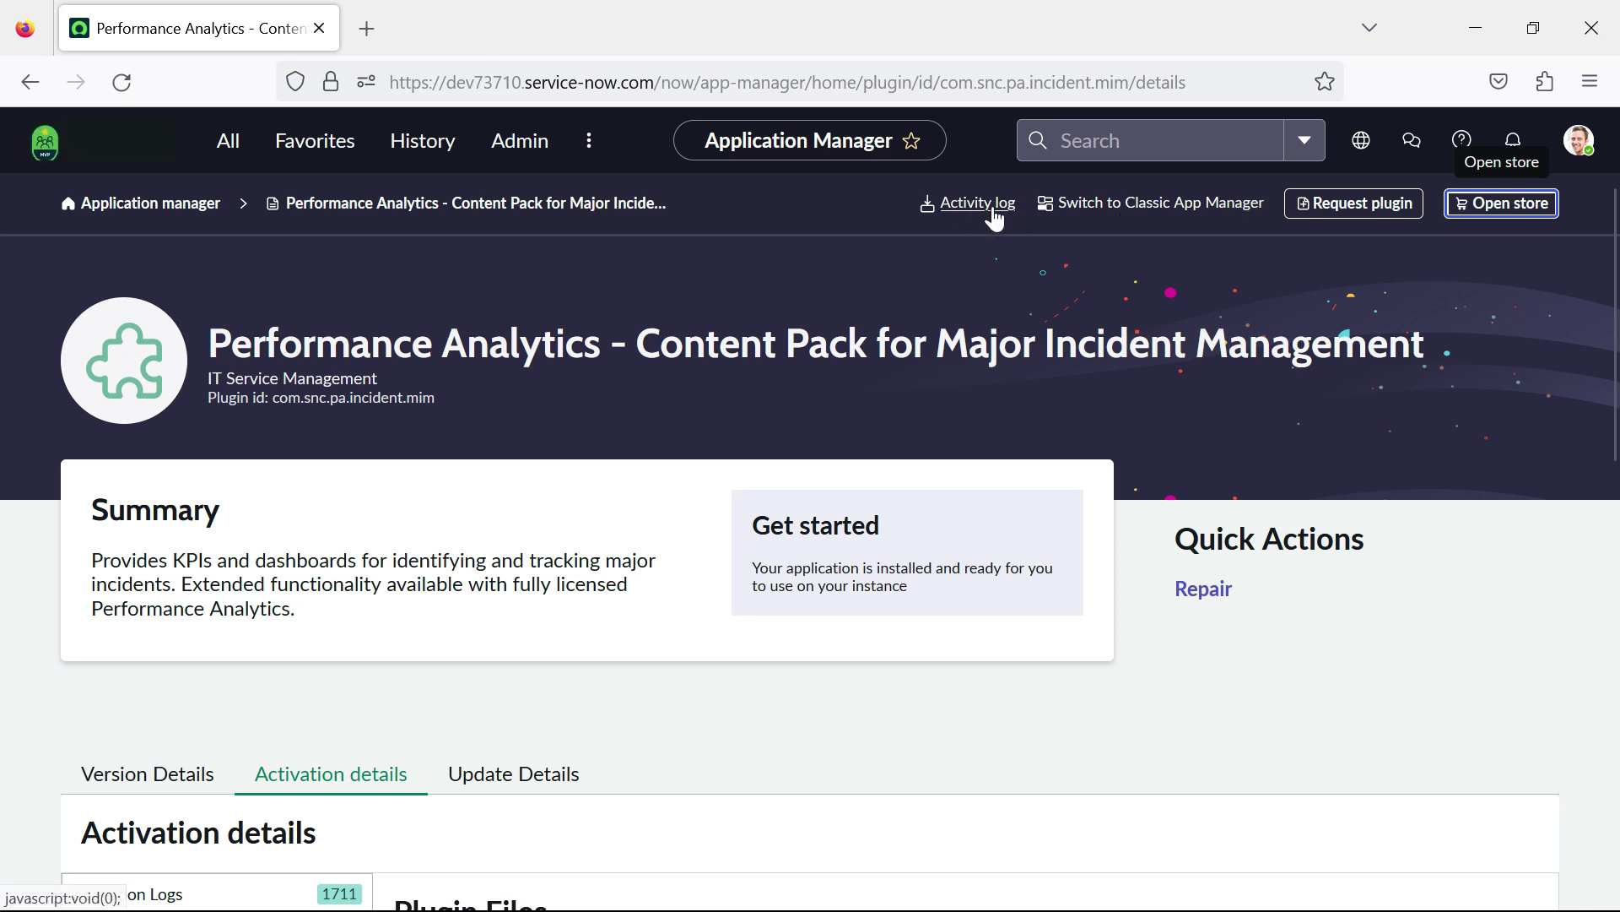
Browse the classic Application Manager's 2295-result All Applications list, then return to the new Application Manager
{"action": "left_click", "coordinate": [1164, 207]}
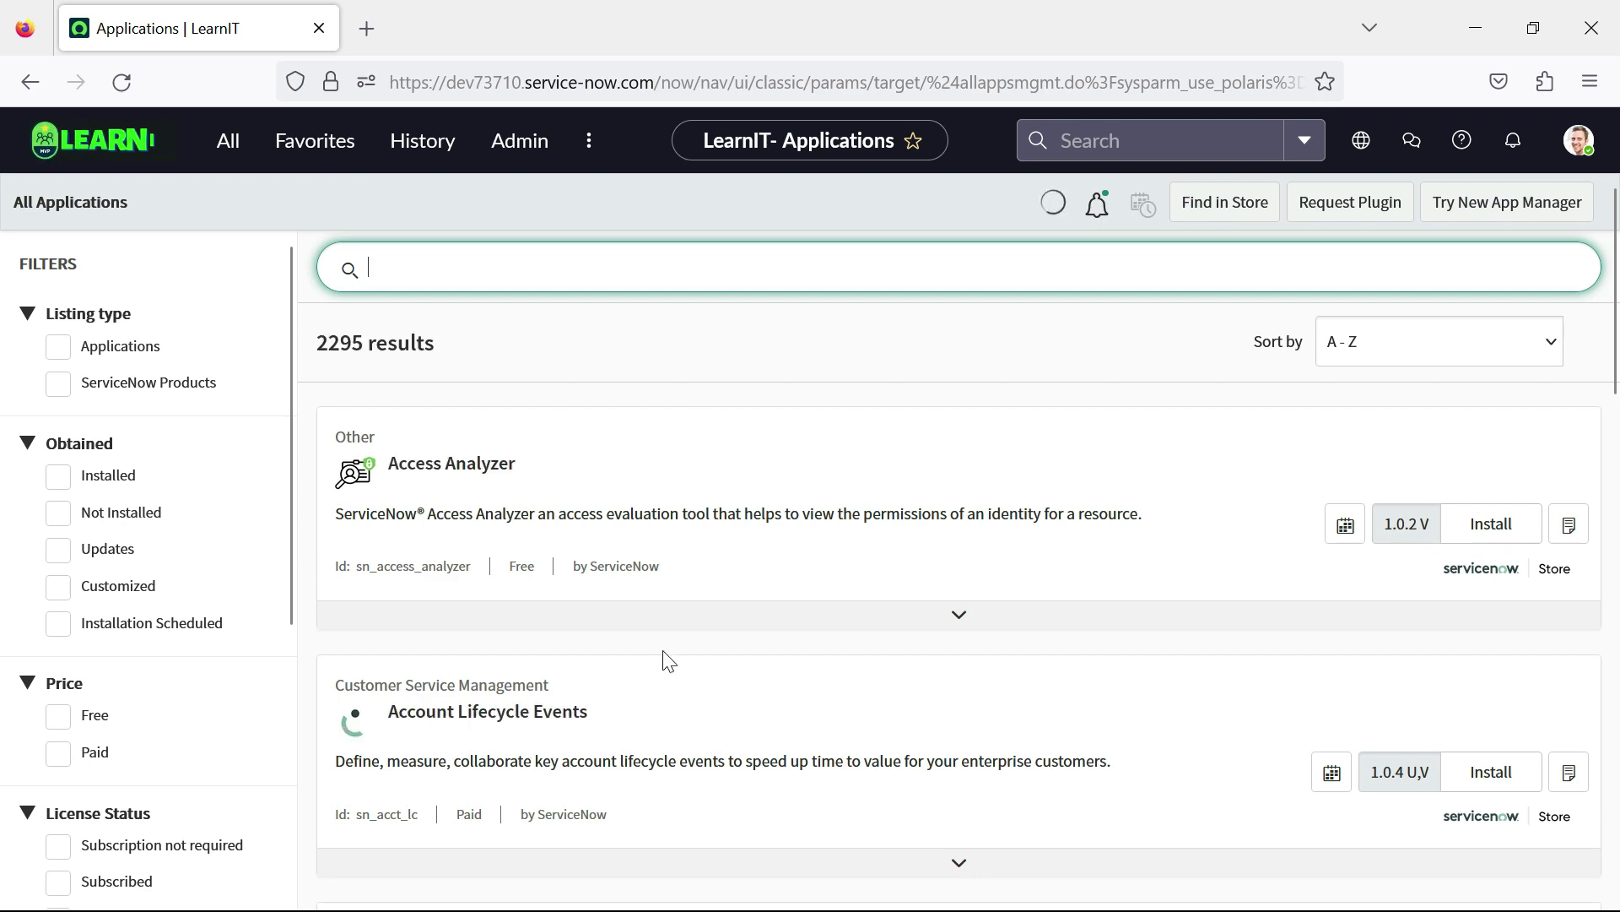
{"action": "scroll", "coordinate": [412, 616], "scroll_direction": "down", "scroll_amount": 15}
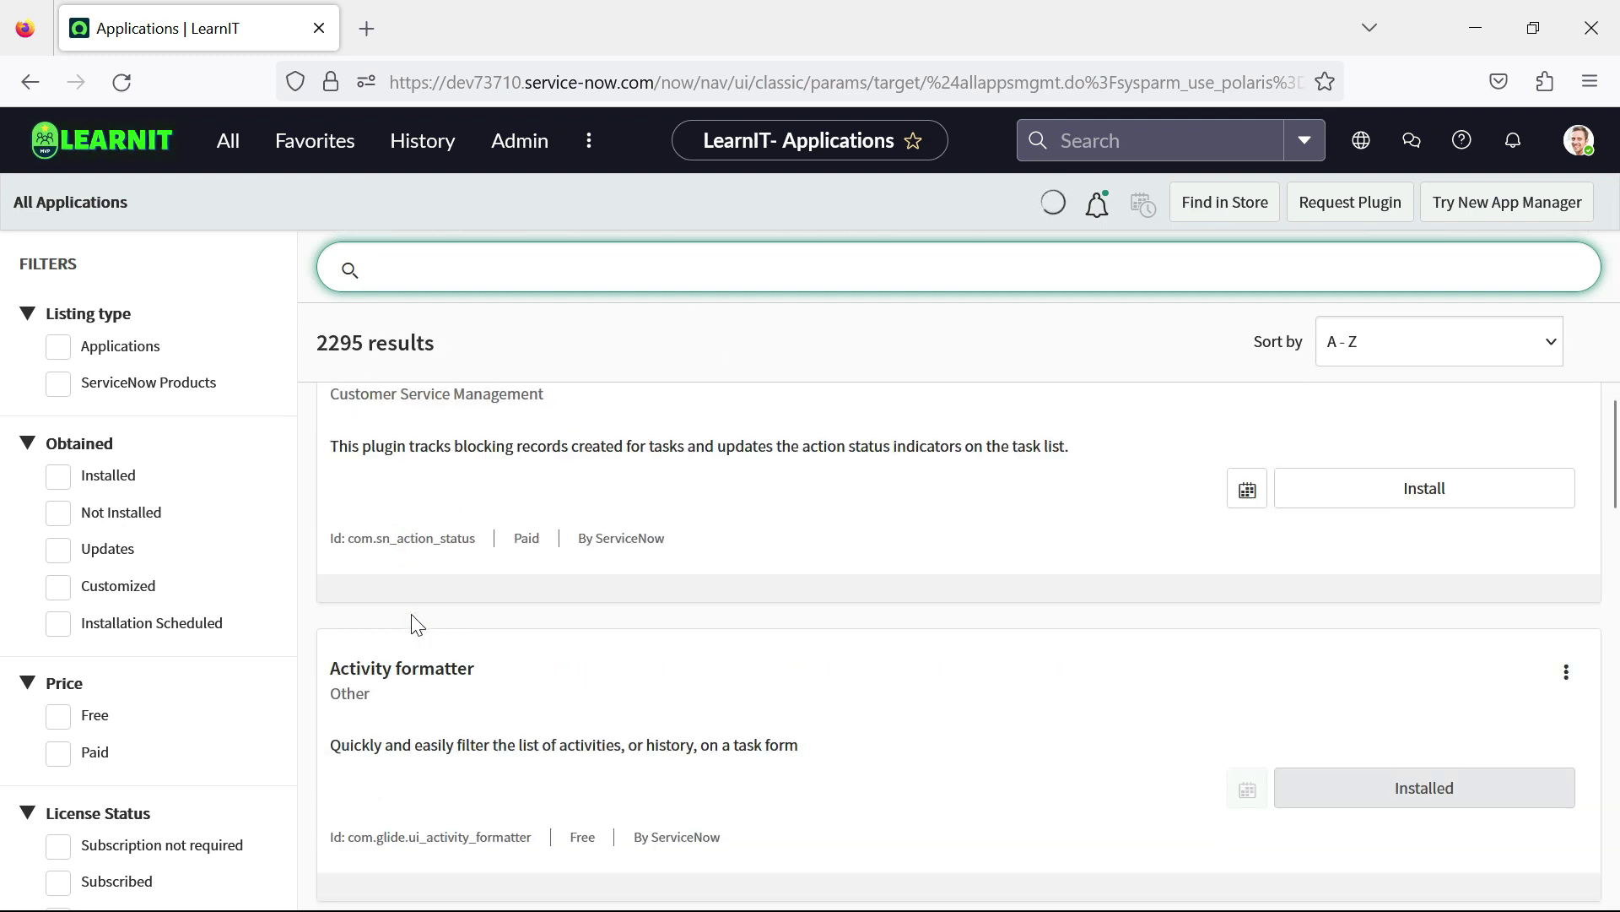
{"action": "scroll", "coordinate": [414, 621], "scroll_direction": "down", "scroll_amount": 3}
{"action": "scroll", "coordinate": [408, 616], "scroll_direction": "up", "scroll_amount": 10}
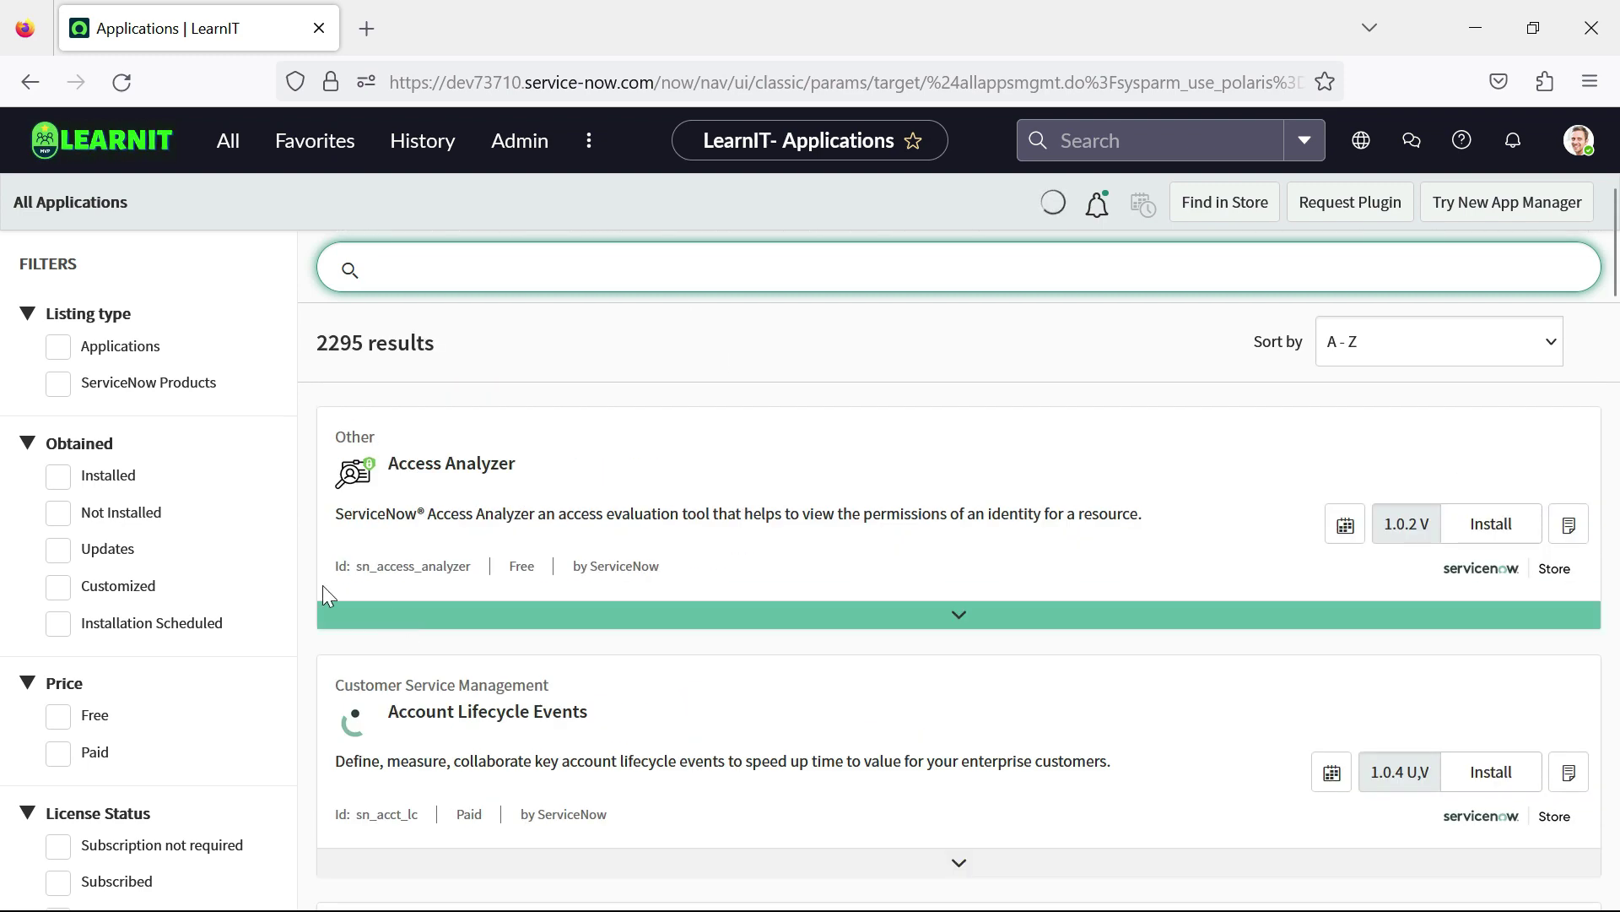
{"action": "scroll", "coordinate": [119, 605], "scroll_direction": "down", "scroll_amount": 7}
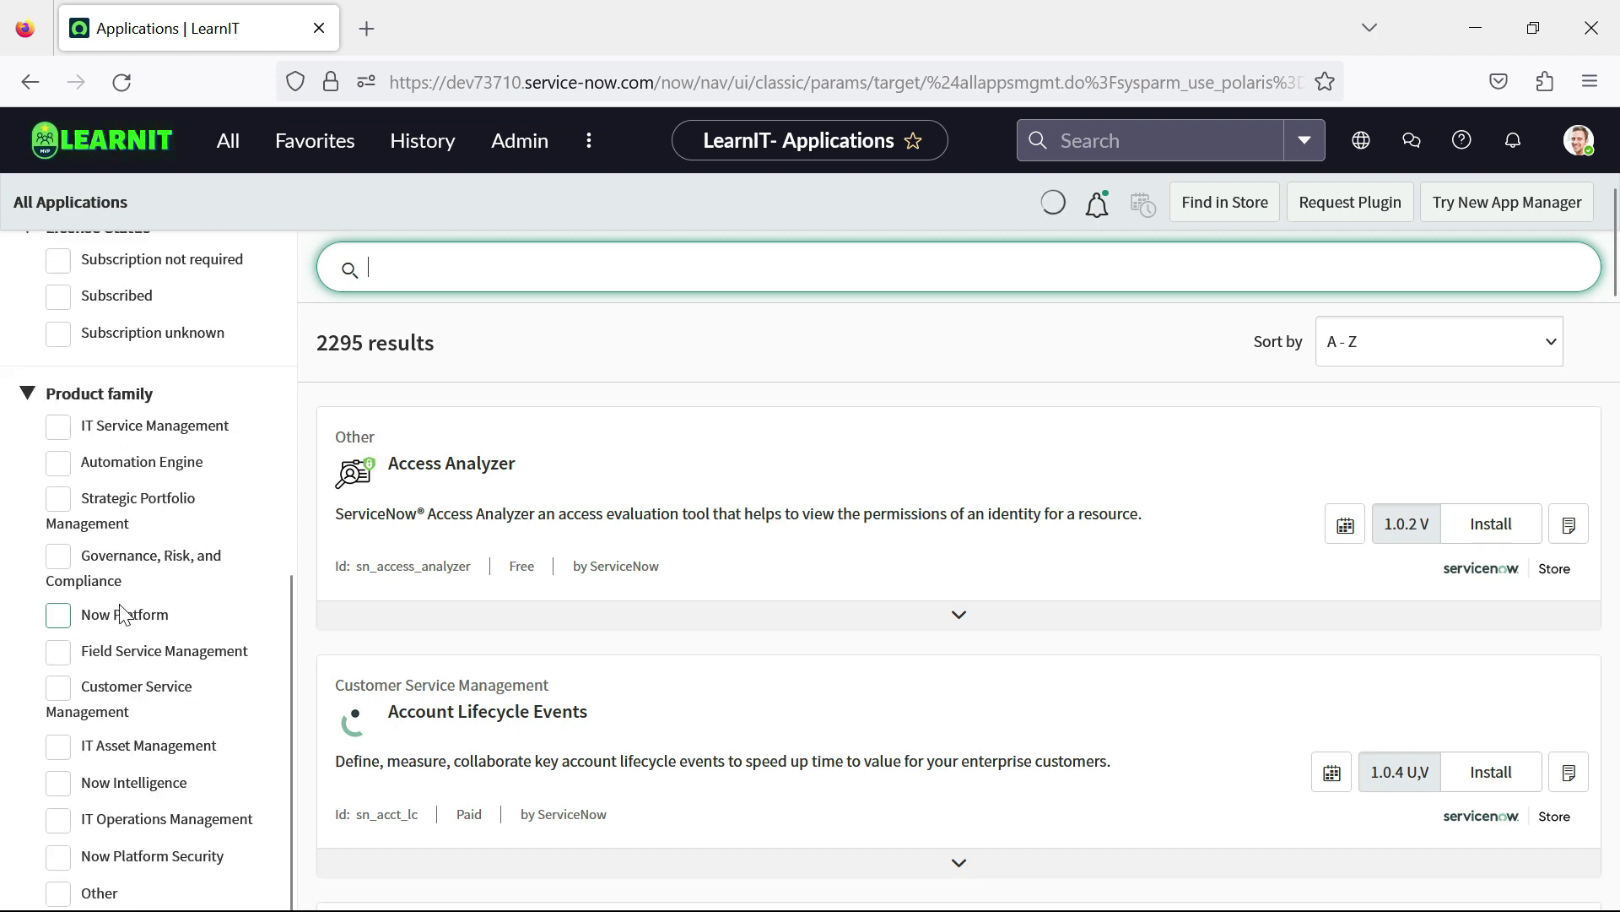
{"action": "scroll", "coordinate": [123, 613], "scroll_direction": "up", "scroll_amount": 7}
{"action": "scroll", "coordinate": [760, 591], "scroll_direction": "down", "scroll_amount": 6}
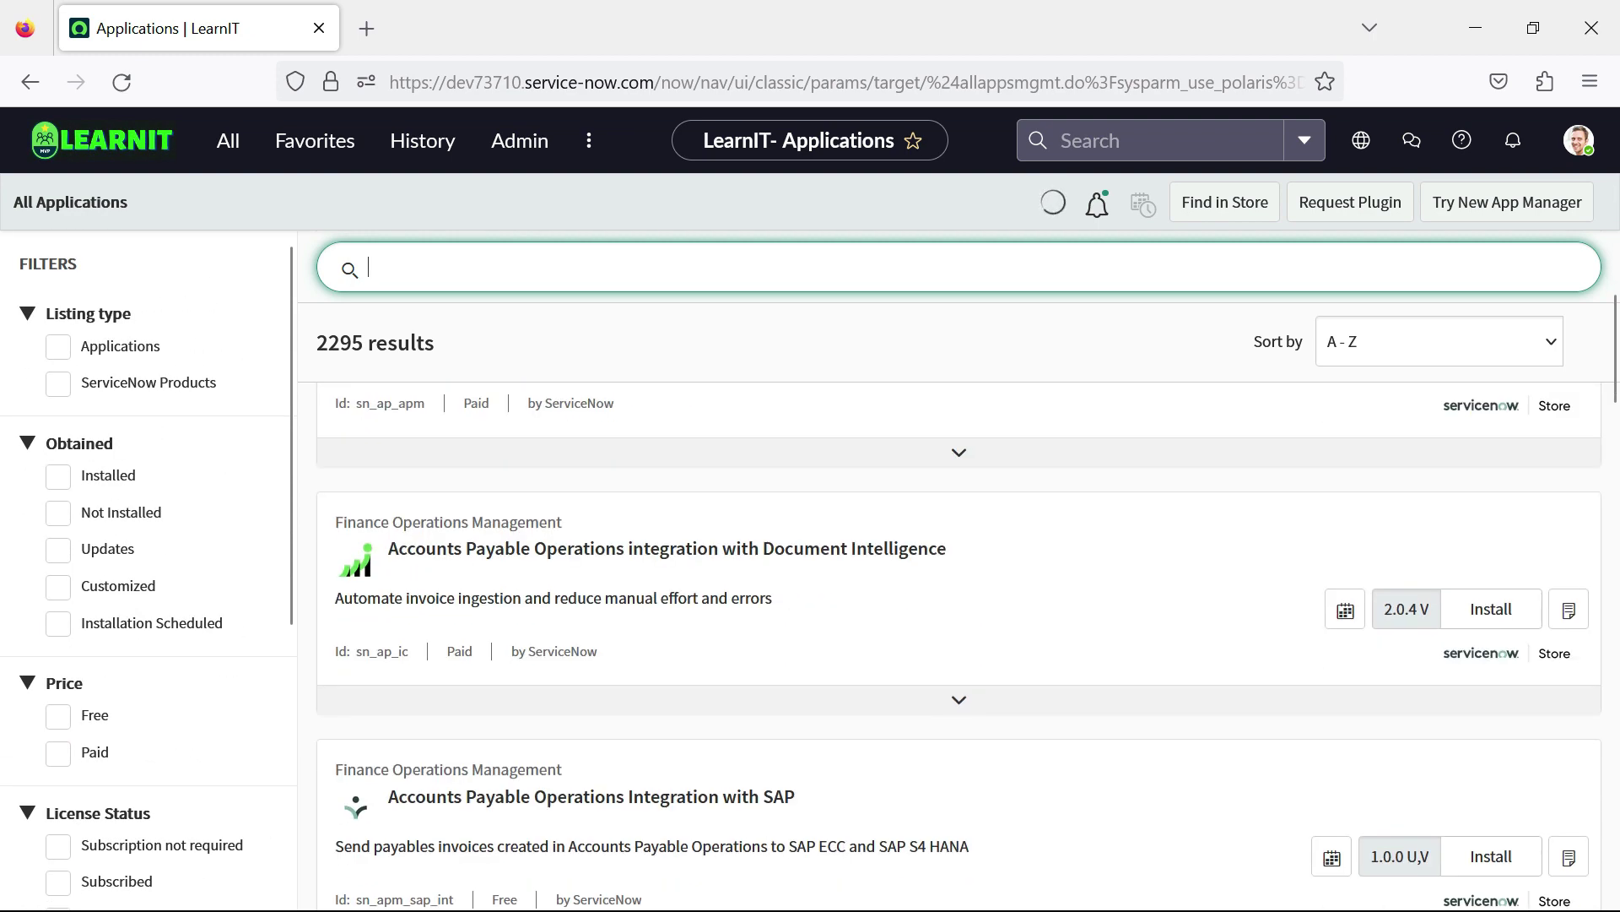
{"action": "scroll", "coordinate": [789, 531], "scroll_direction": "up", "scroll_amount": 5}
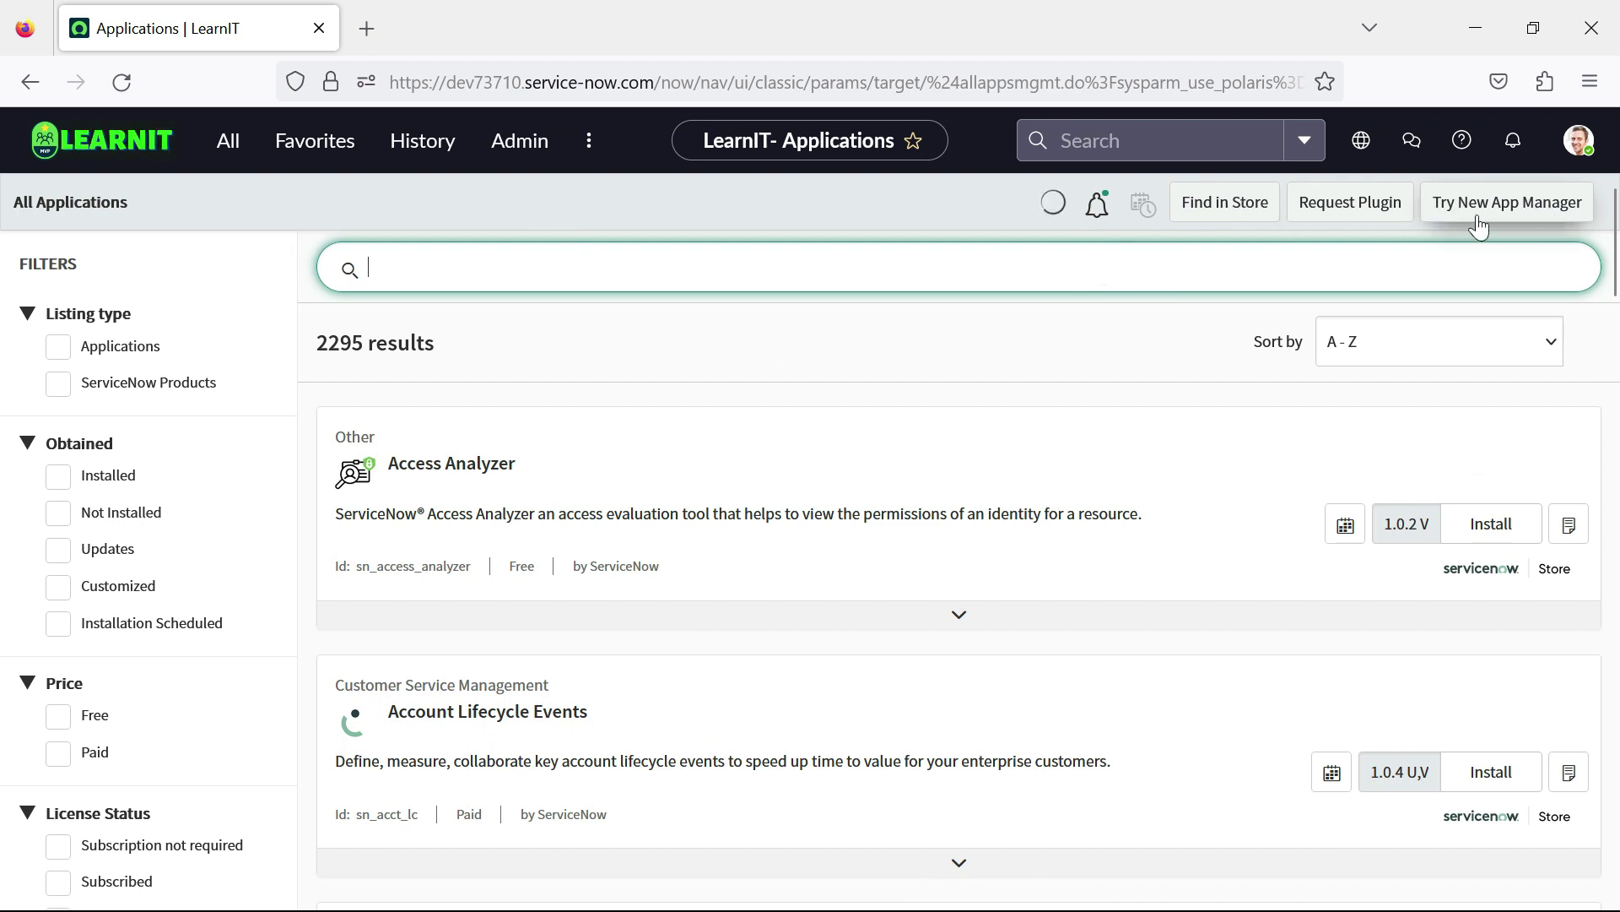
{"action": "left_click", "coordinate": [1524, 216]}
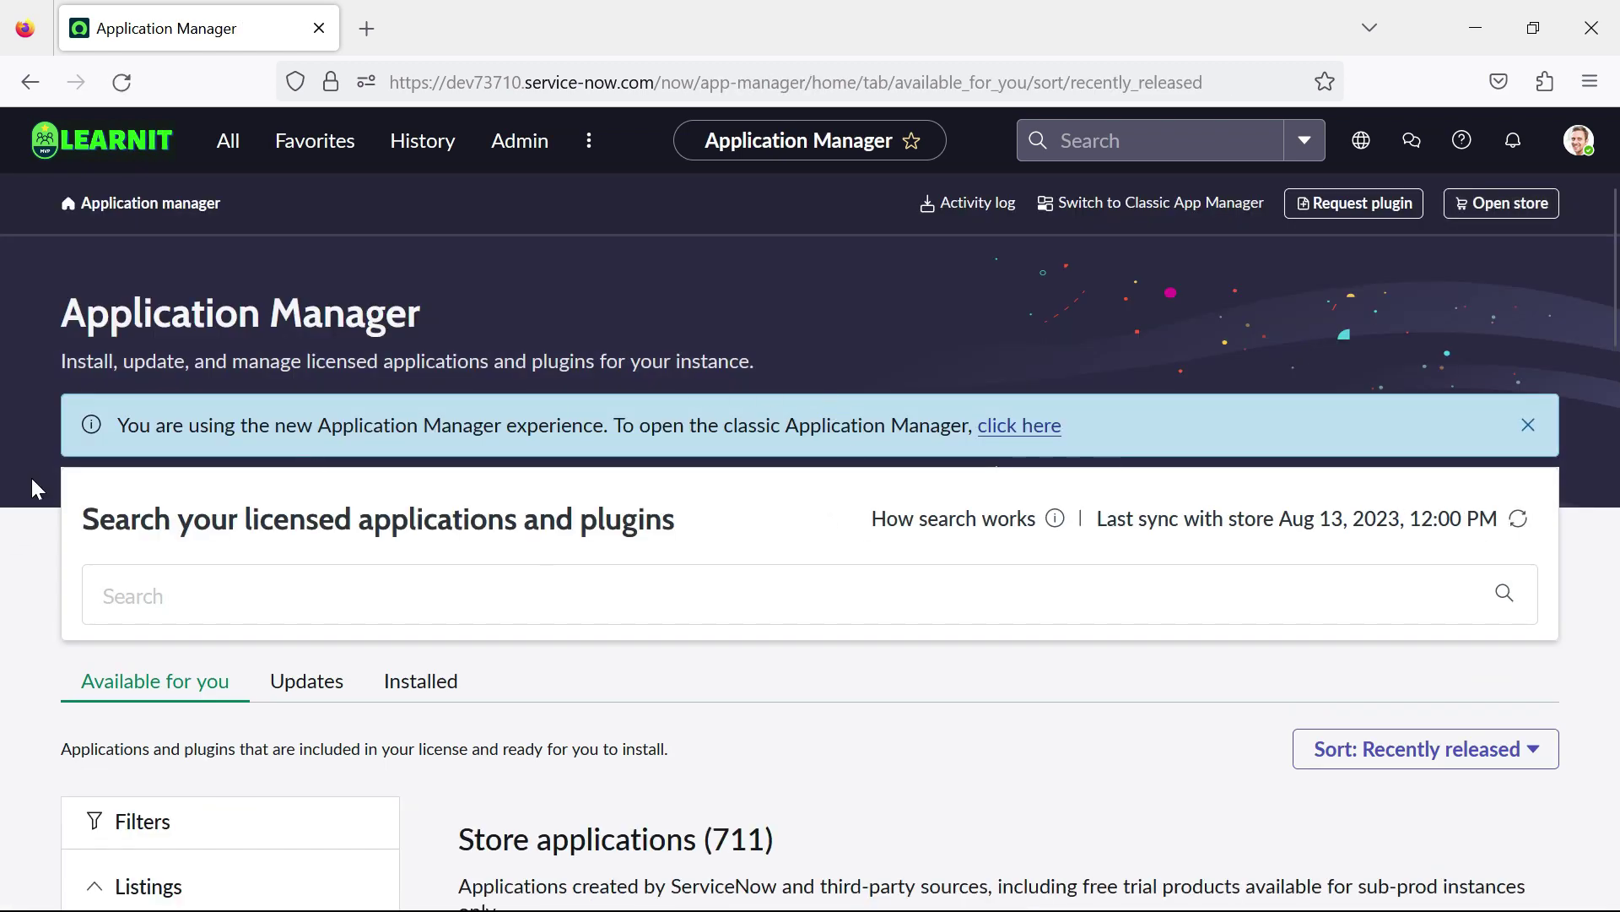
{"action": "scroll", "coordinate": [33, 479], "scroll_direction": "down", "scroll_amount": 5}
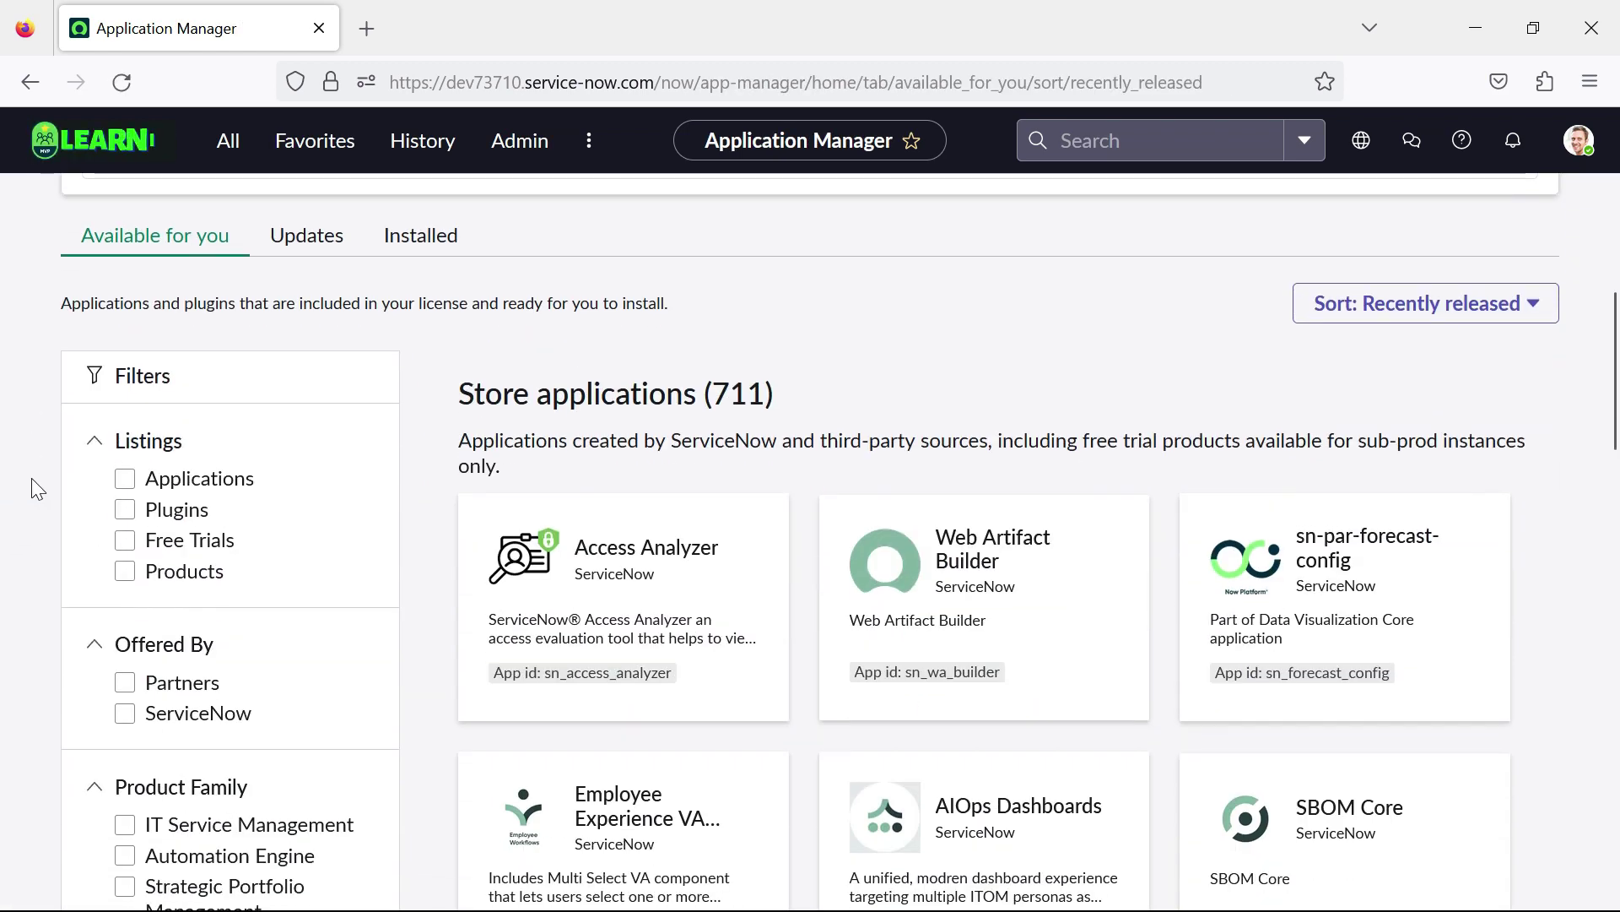
{"action": "scroll", "coordinate": [32, 479], "scroll_direction": "up", "scroll_amount": 5}
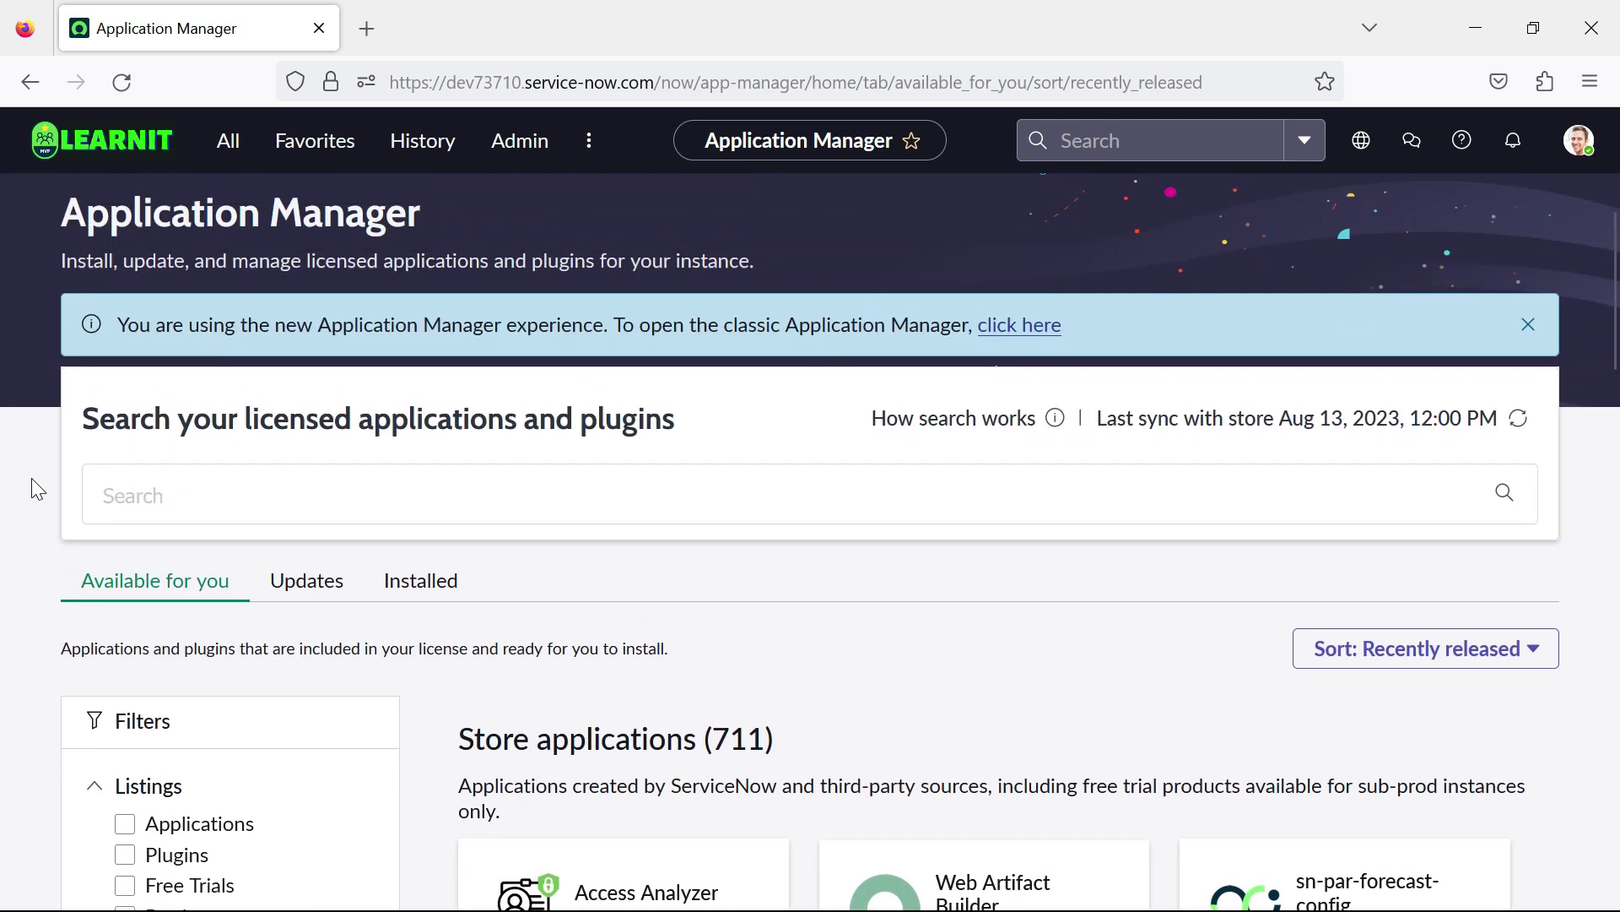